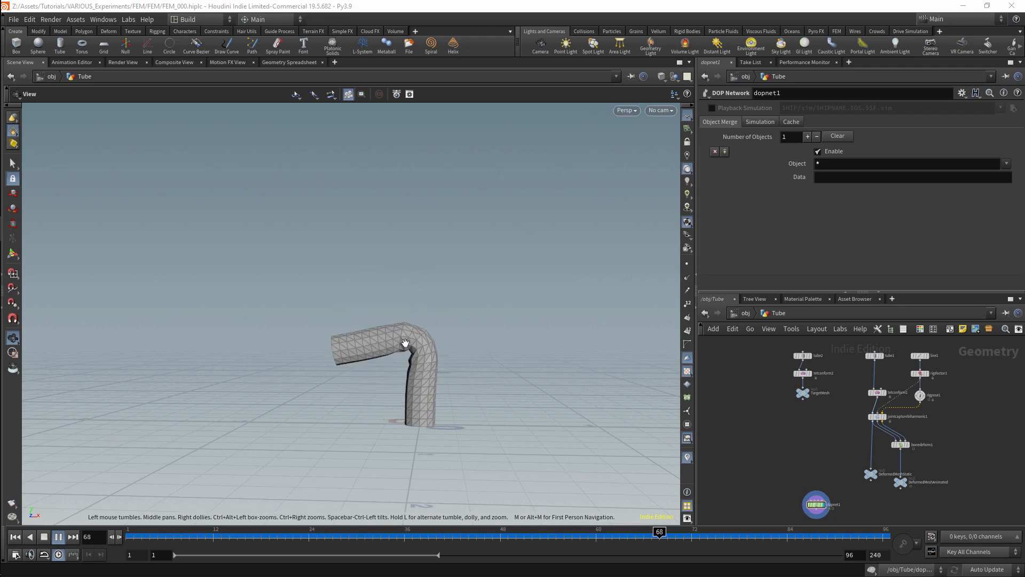
- Stop the simulation playback and return the timeline to frame 1
drag(785, 350, 822, 412)
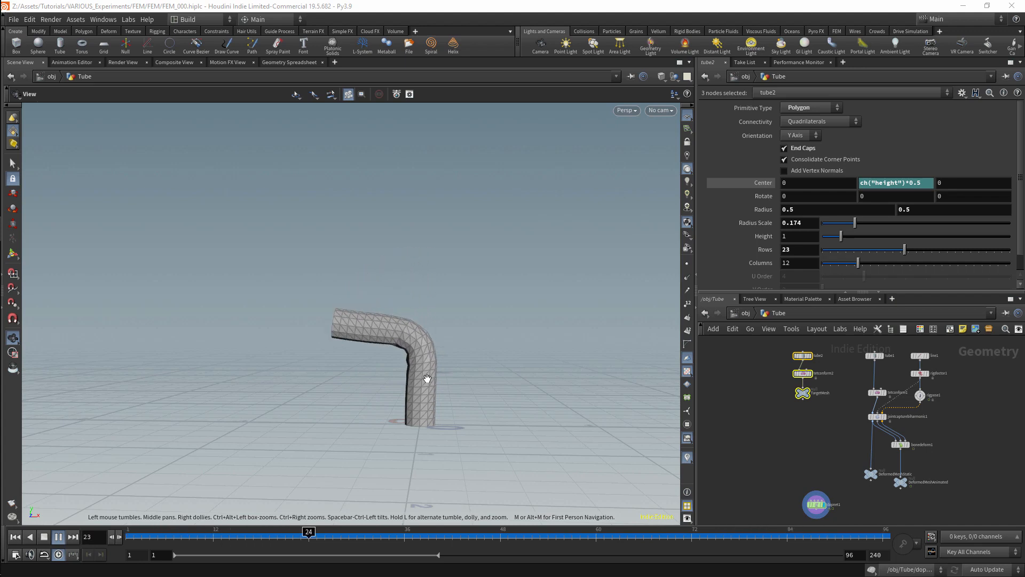
click(59, 537)
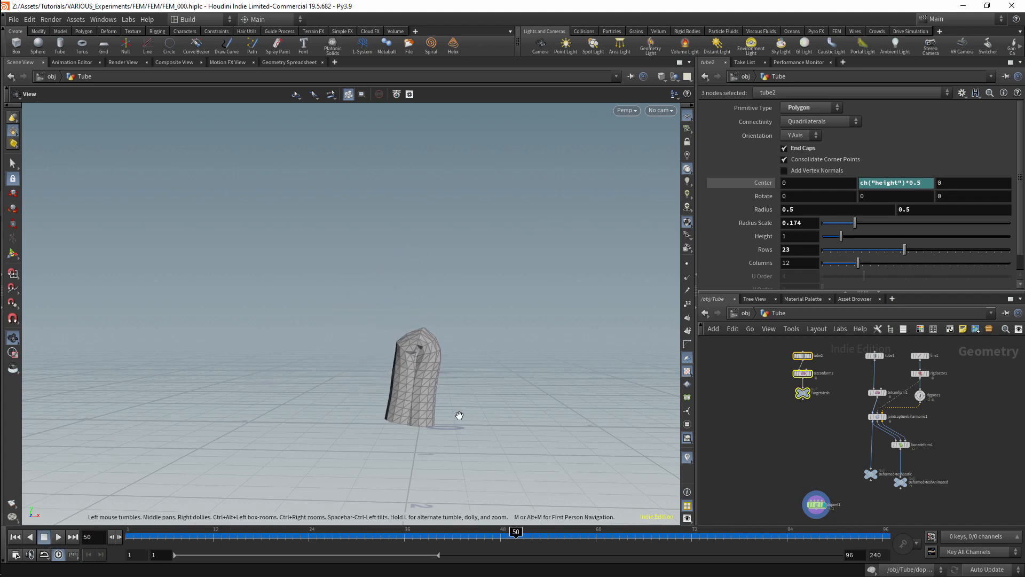
drag(262, 538, 129, 536)
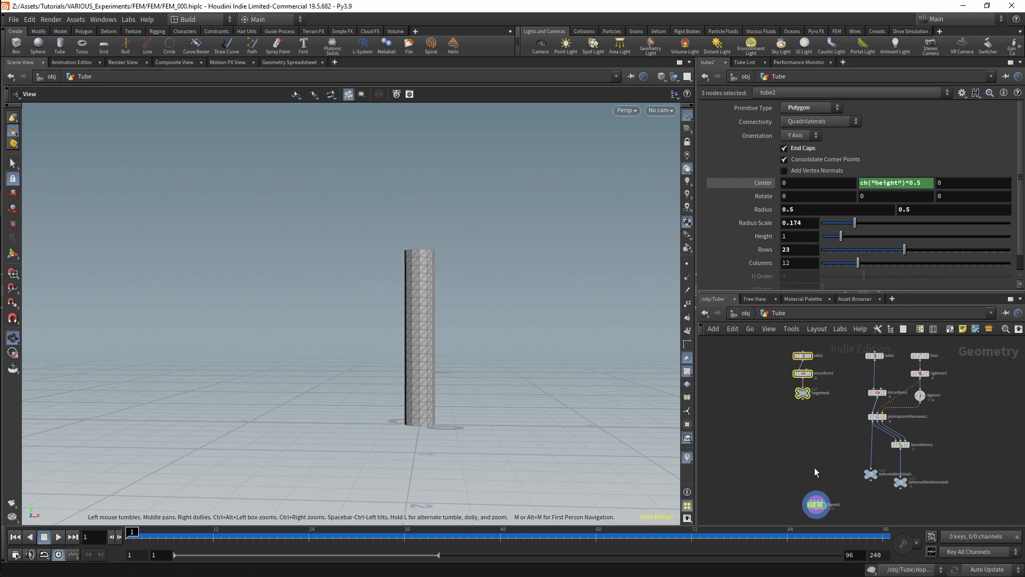
- Open the help page of the femsolver1 node inside dopnet1 and enlarge its window for reading
double_click(816, 505)
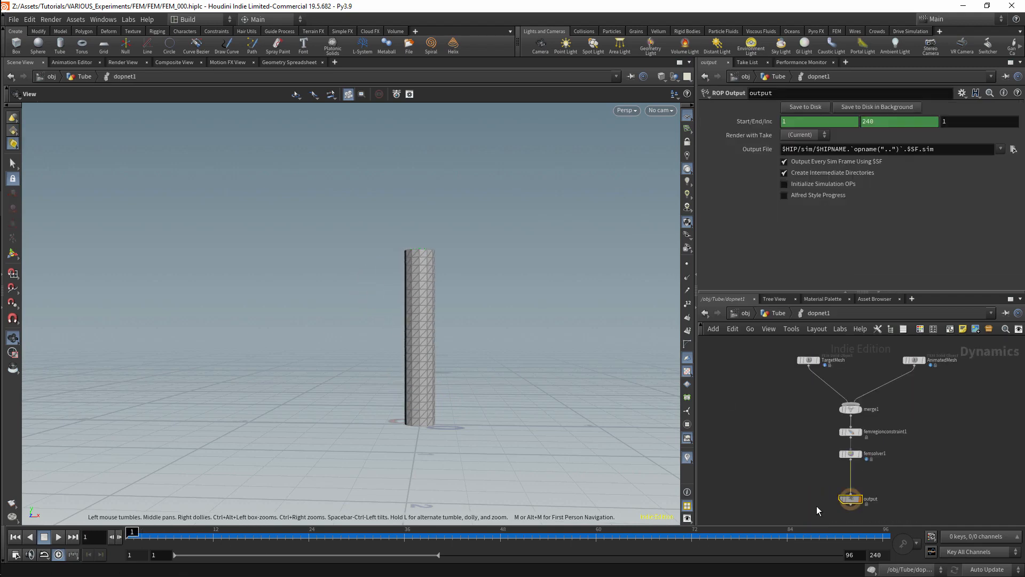
click(849, 454)
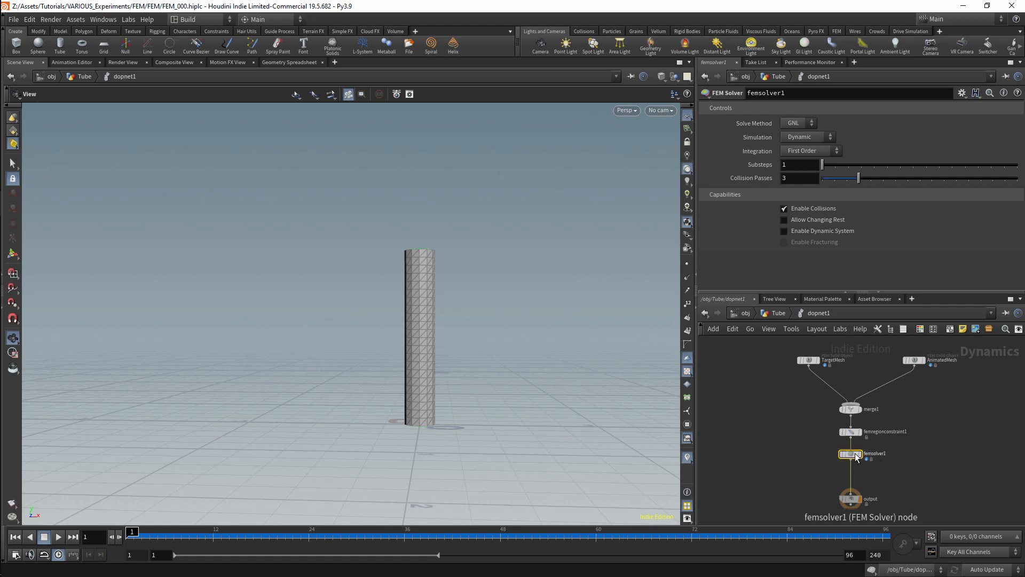
mouse_move(849, 458)
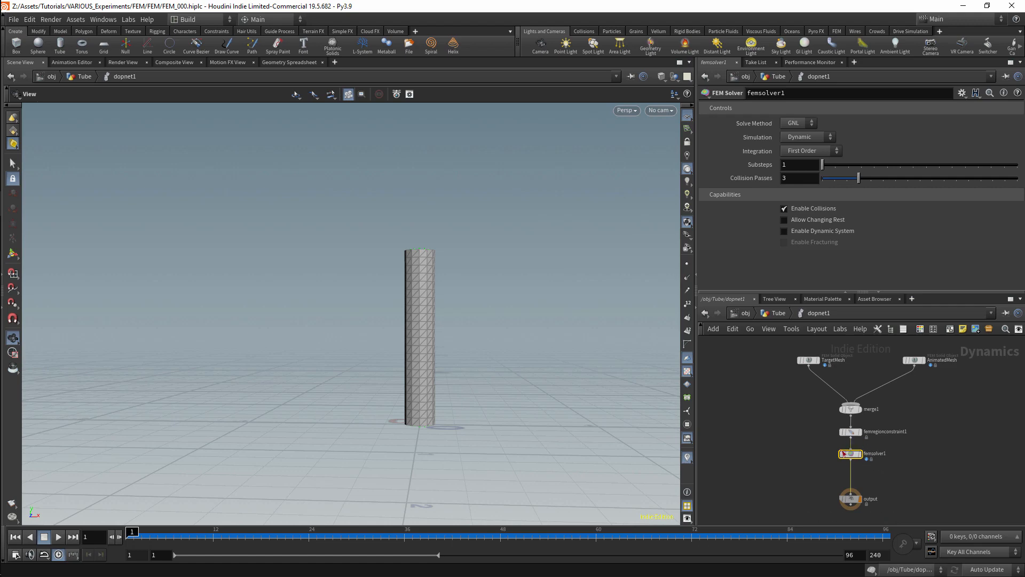
click(1018, 93)
click(1009, 451)
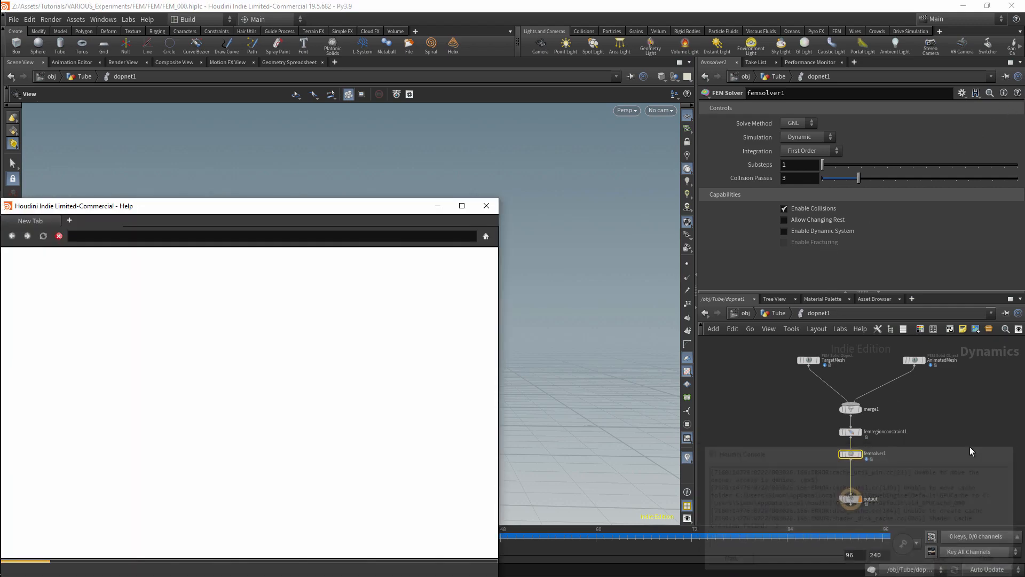
drag(387, 208, 412, 24)
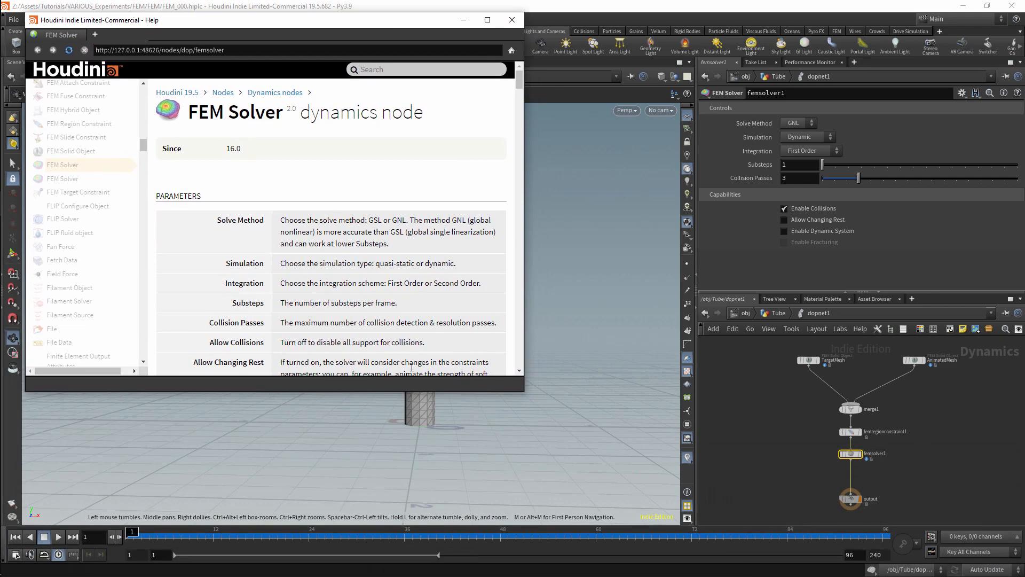
drag(396, 394, 397, 542)
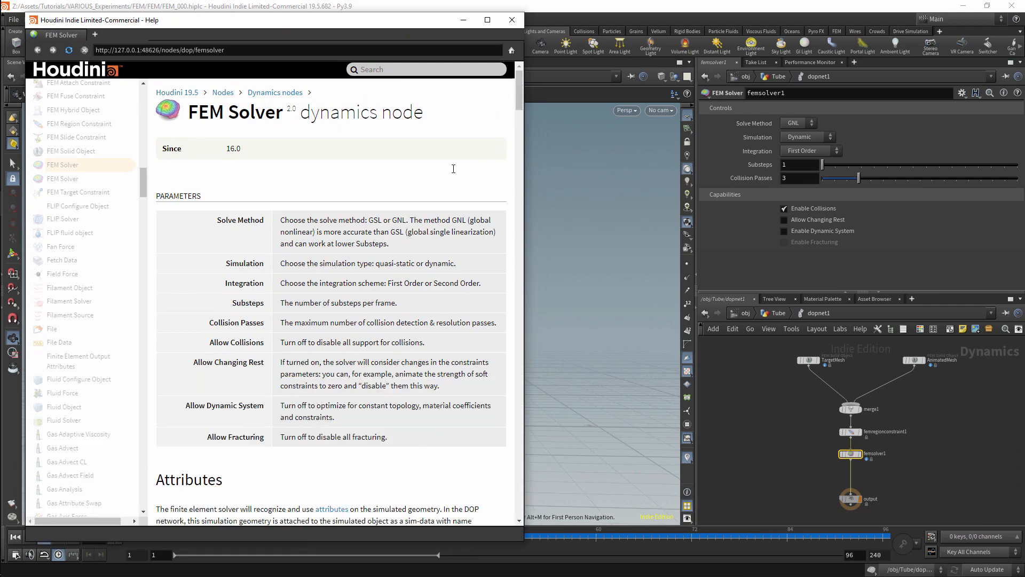
- Compare the help's material property multiplier attributes with the Model parameters of the AnimatedMesh FEM solid object
drag(519, 106, 530, 225)
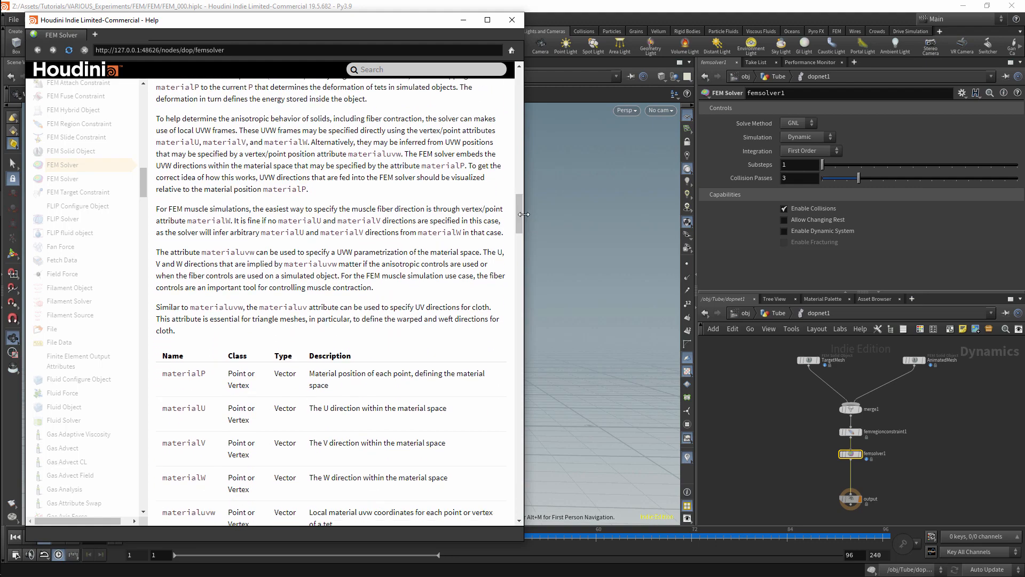
click(882, 413)
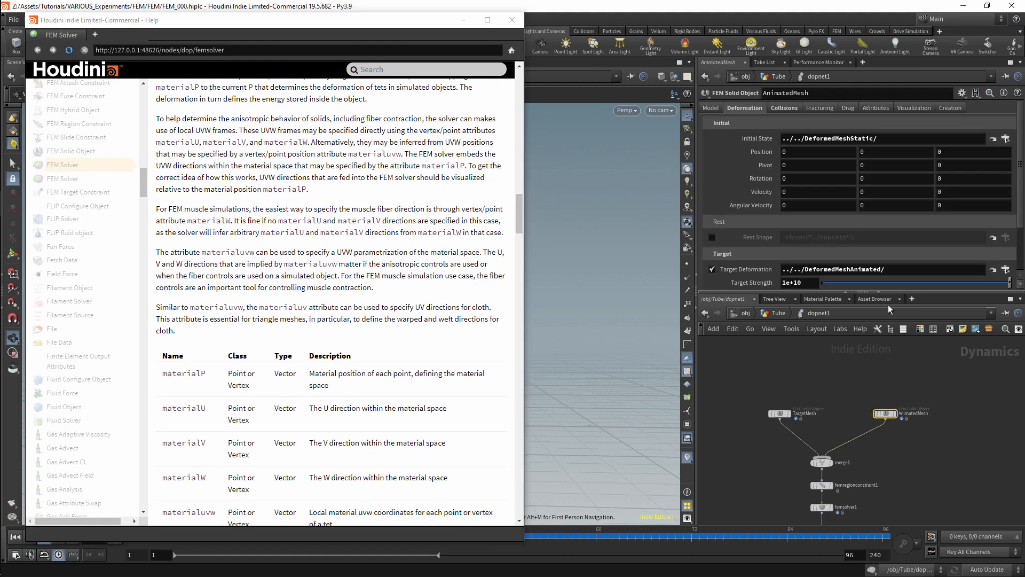
click(711, 108)
drag(518, 222, 513, 142)
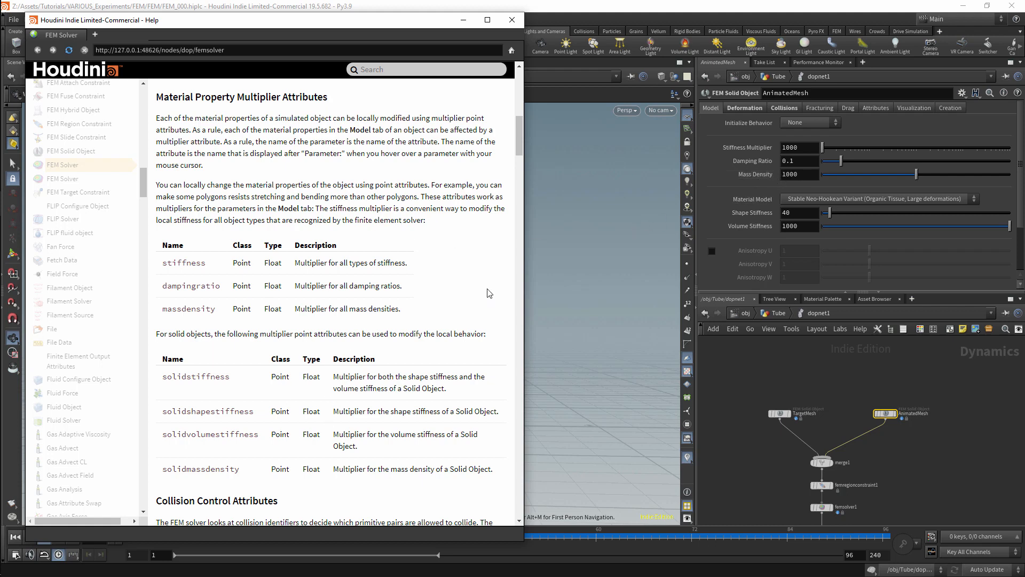
scroll(824, 233, down, 3)
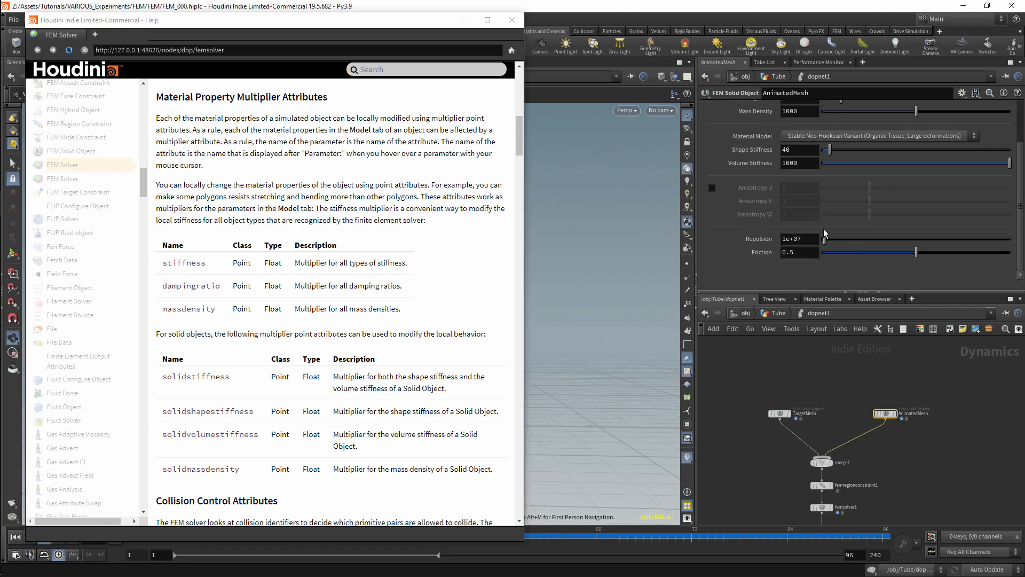
scroll(1015, 115, up, 3)
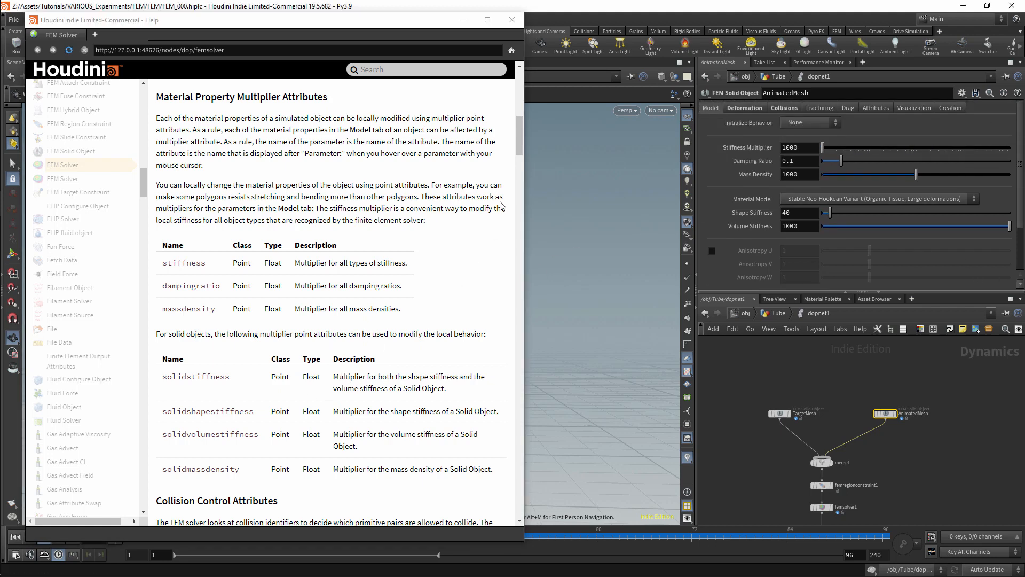
- Read the collision control, material space and fracturing control attributes in the FEM Solver help
scroll(521, 174, down, 6)
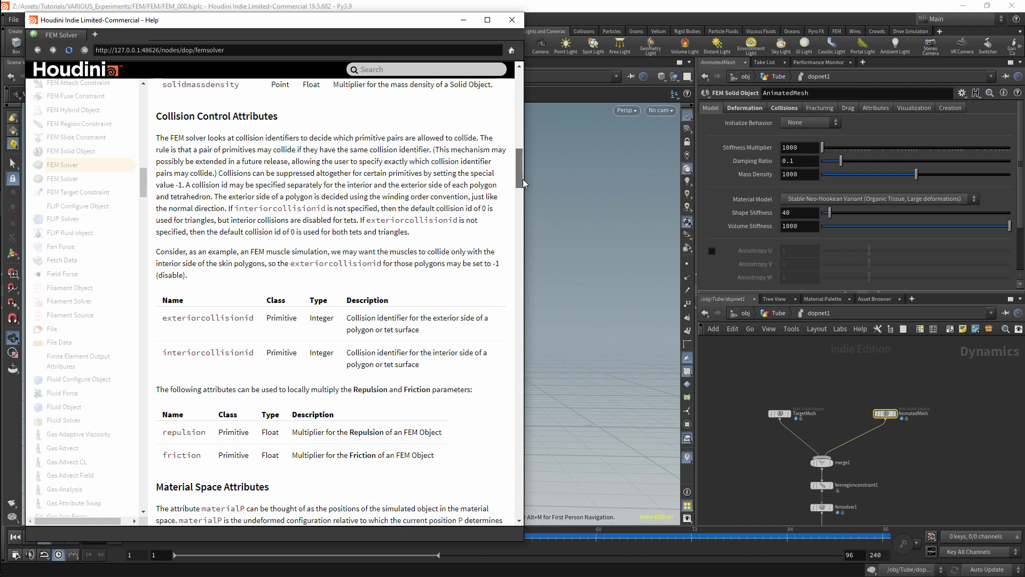
drag(523, 178, 524, 234)
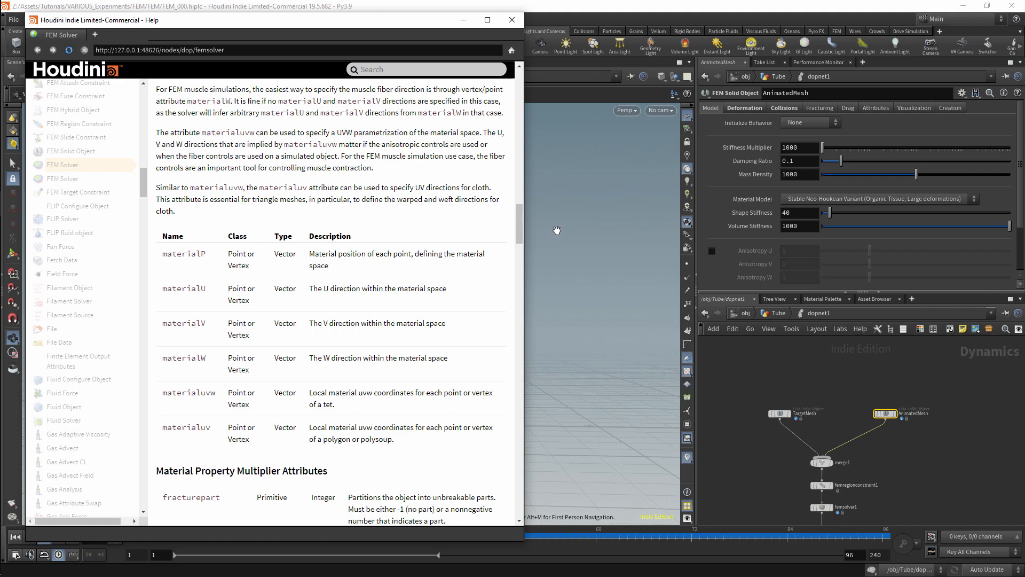
scroll(521, 230, down, 3)
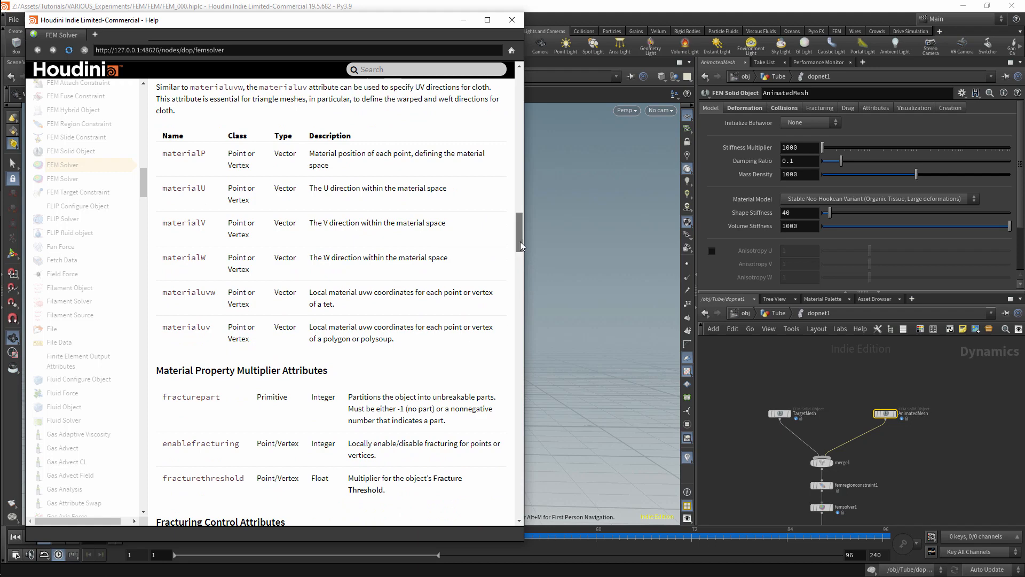
scroll(521, 243, down, 1)
drag(521, 243, 524, 256)
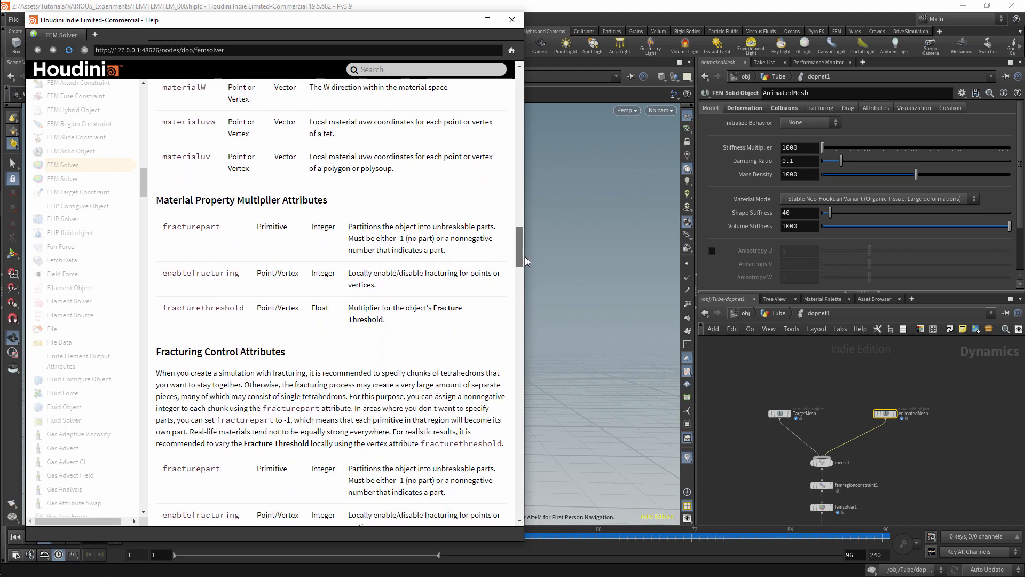
scroll(524, 250, up, 5)
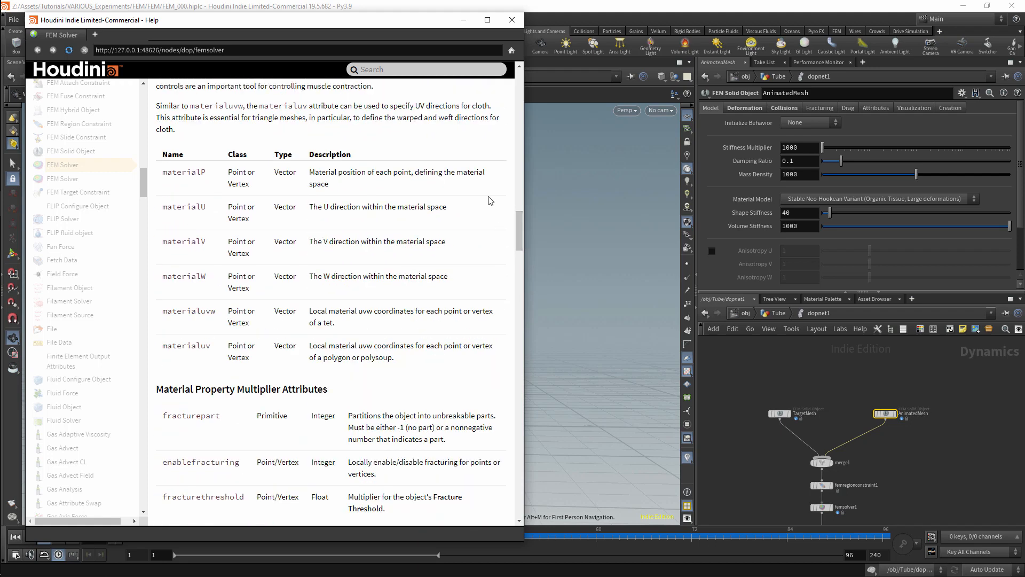
- Examine the Target Attributes section of the help alongside AnimatedMesh's Target Deformation, Target Strength and Target Damping settings
drag(521, 228, 535, 314)
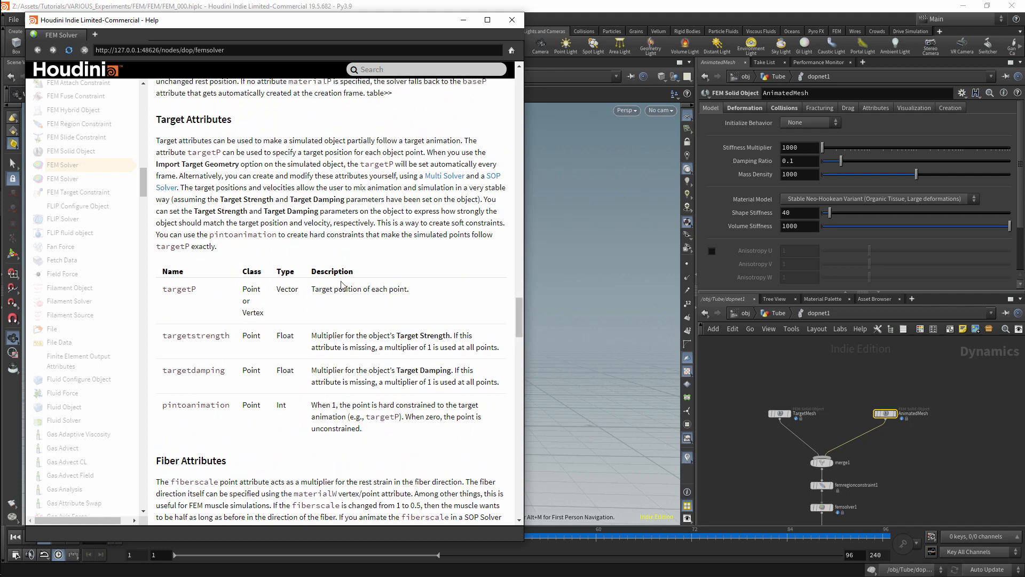
scroll(986, 165, down, 5)
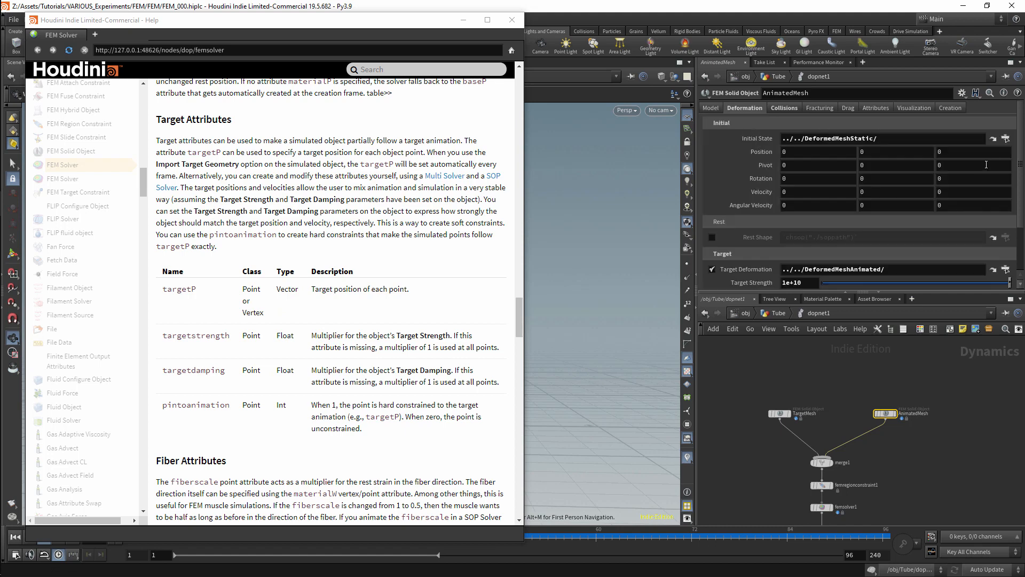
scroll(1022, 199, down, 2)
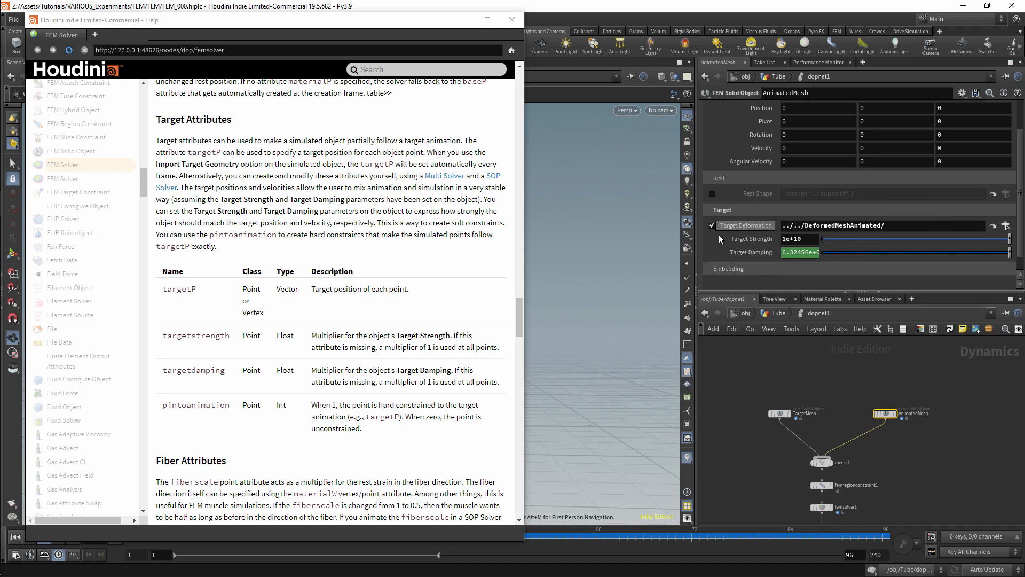
- Return to the Tube network, select bonedeform1 and move the help window aside to expose the tube in the viewport
click(768, 312)
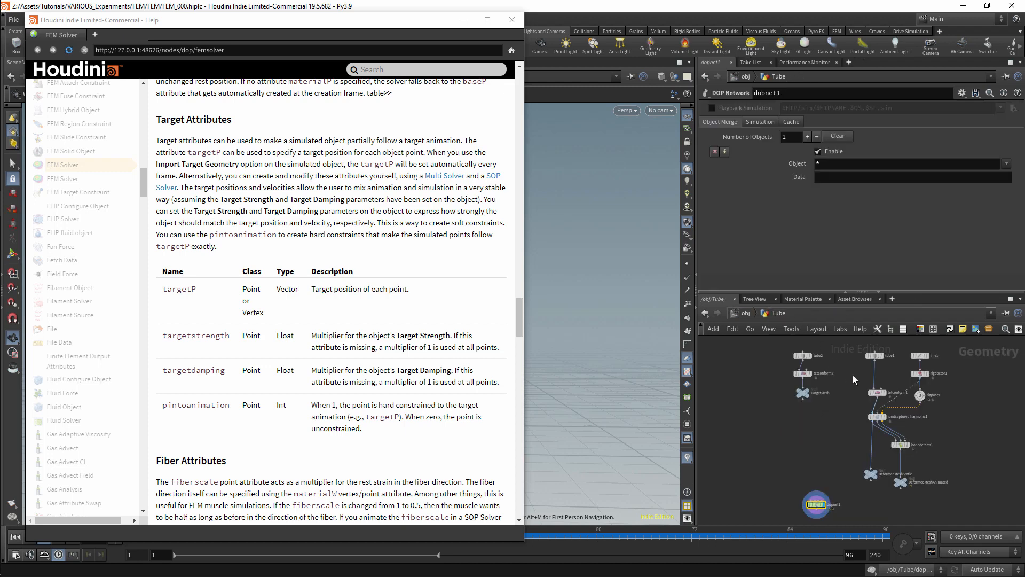
scroll(940, 470, up, 3)
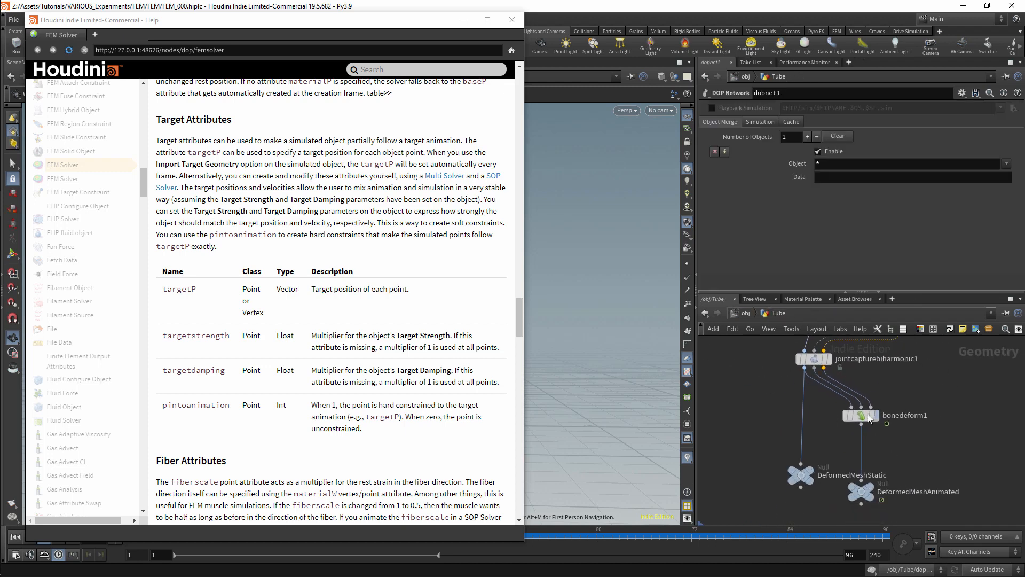
click(860, 415)
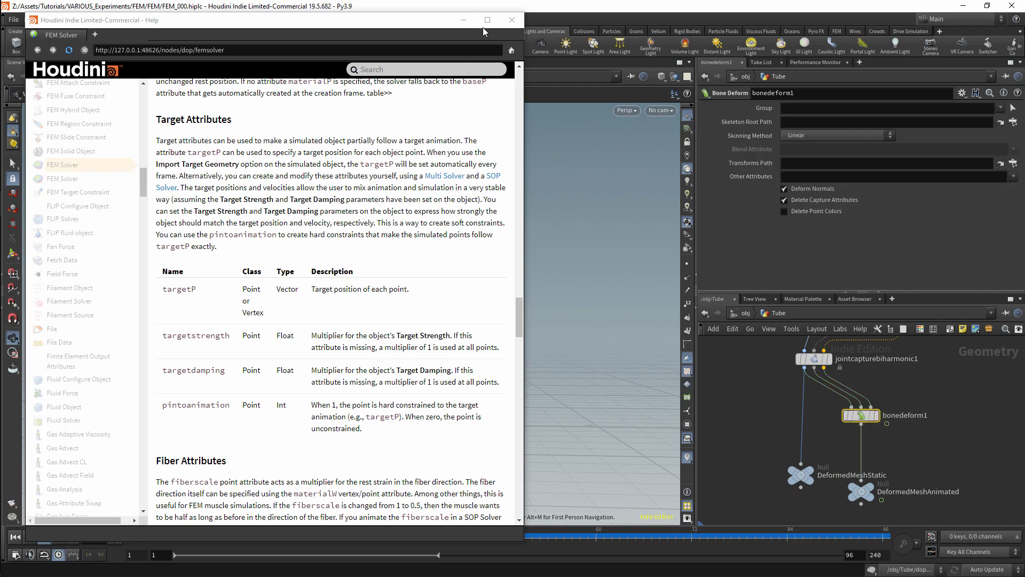
drag(458, 25, 297, 30)
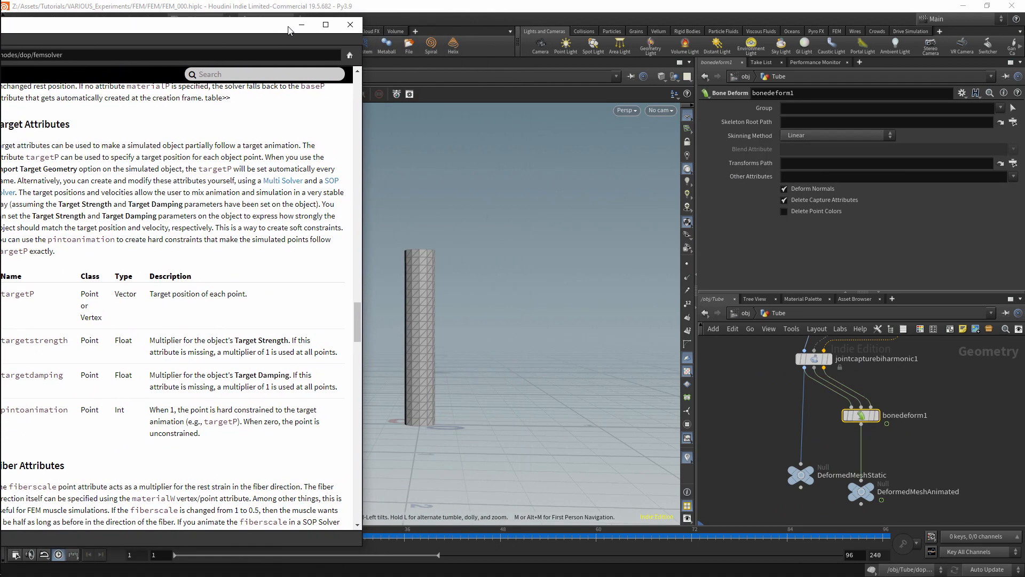
drag(508, 439, 590, 392)
drag(206, 29, 233, 27)
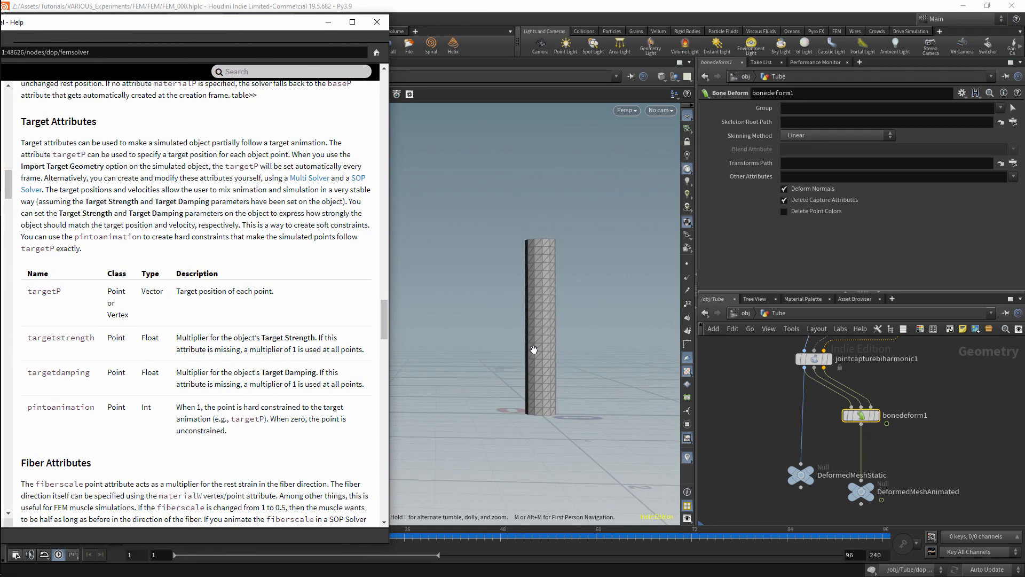
- Display the DeformedMeshAnimated null and scrub through the timeline to preview the bone-deformed tube's bending
click(880, 473)
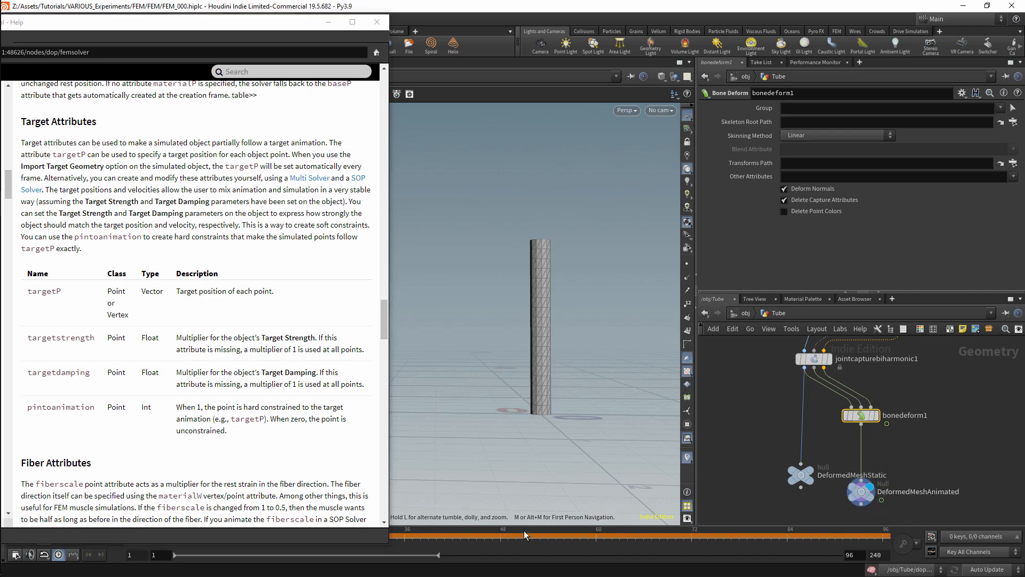
mouse_move(406, 533)
mouse_down()
mouse_move(501, 531)
mouse_move(147, 502)
mouse_move(332, 498)
mouse_move(320, 486)
mouse_move(205, 471)
mouse_move(418, 458)
mouse_up()
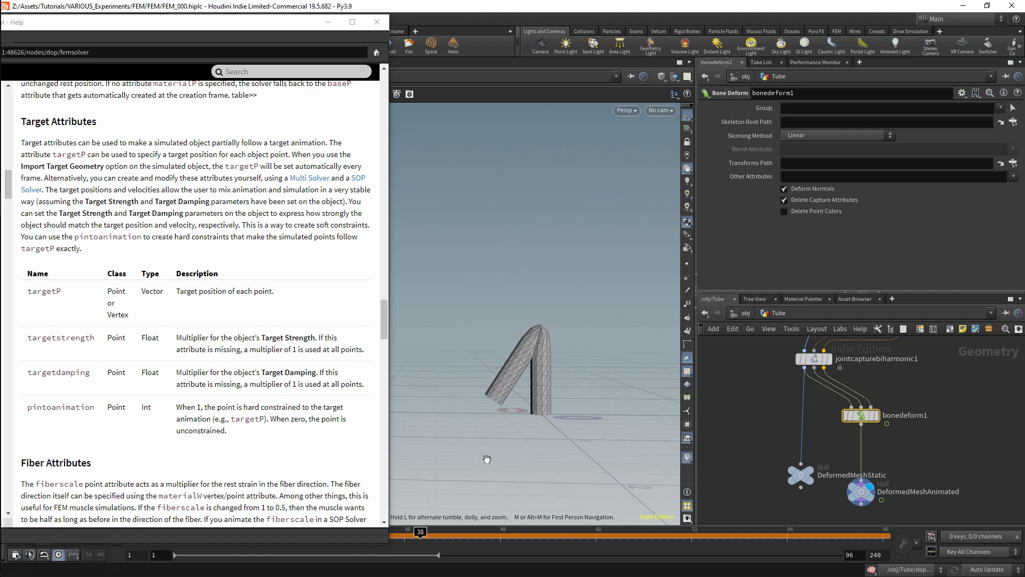
click(412, 533)
mouse_move(412, 532)
mouse_down()
mouse_move(173, 514)
mouse_move(450, 500)
mouse_move(216, 495)
mouse_move(348, 459)
mouse_up()
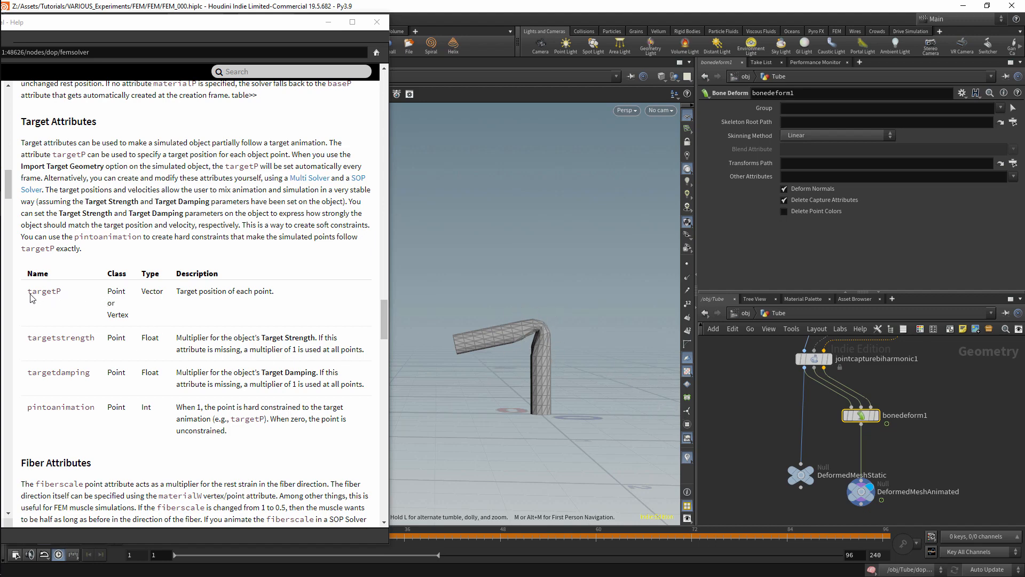
- Insert an Attribute Wrangle between bonedeform1 and DeformedMeshAnimated for the documented targetP attribute
drag(30, 294, 59, 293)
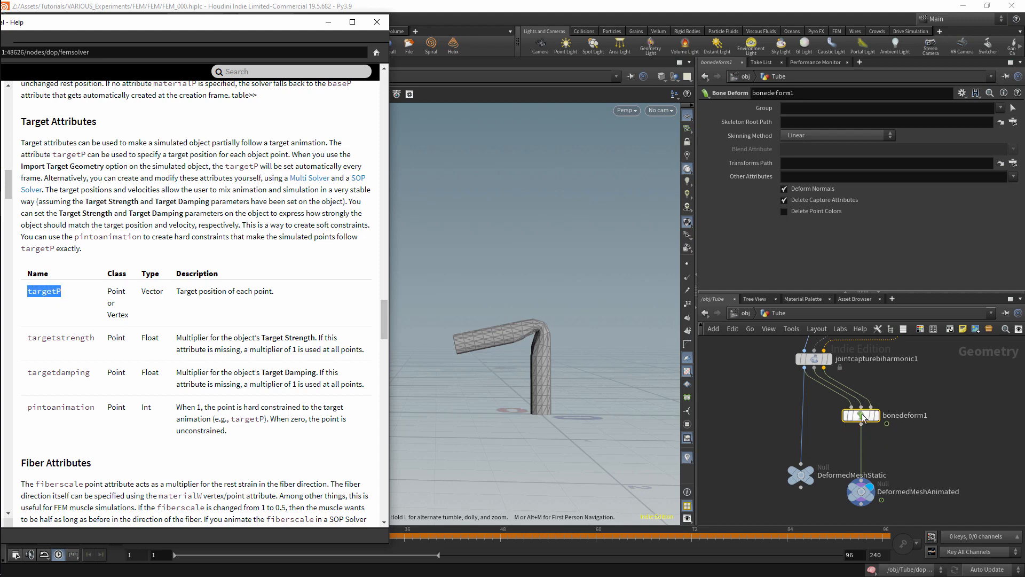
mouse_move(865, 426)
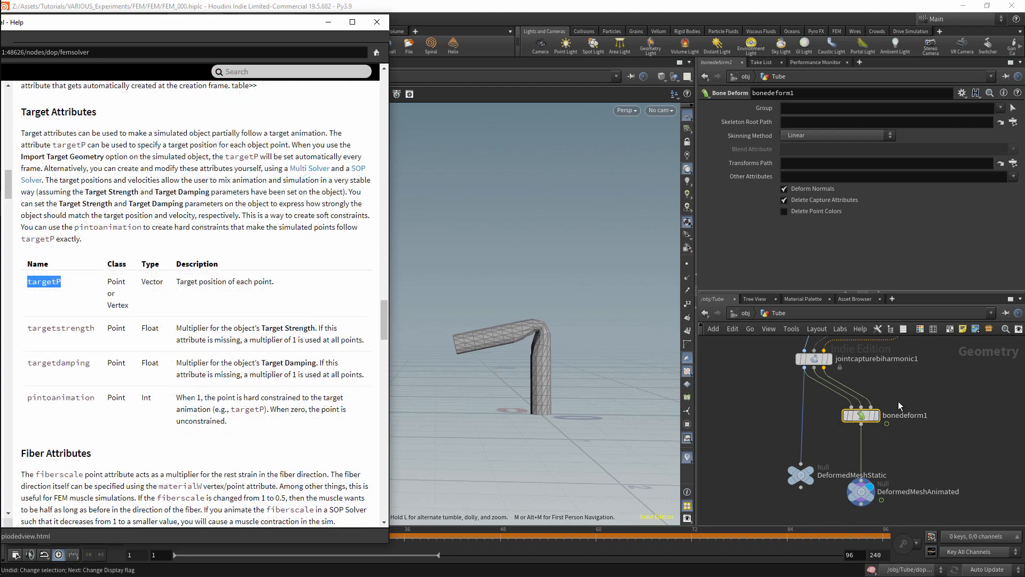
key(Tab)
text(at)
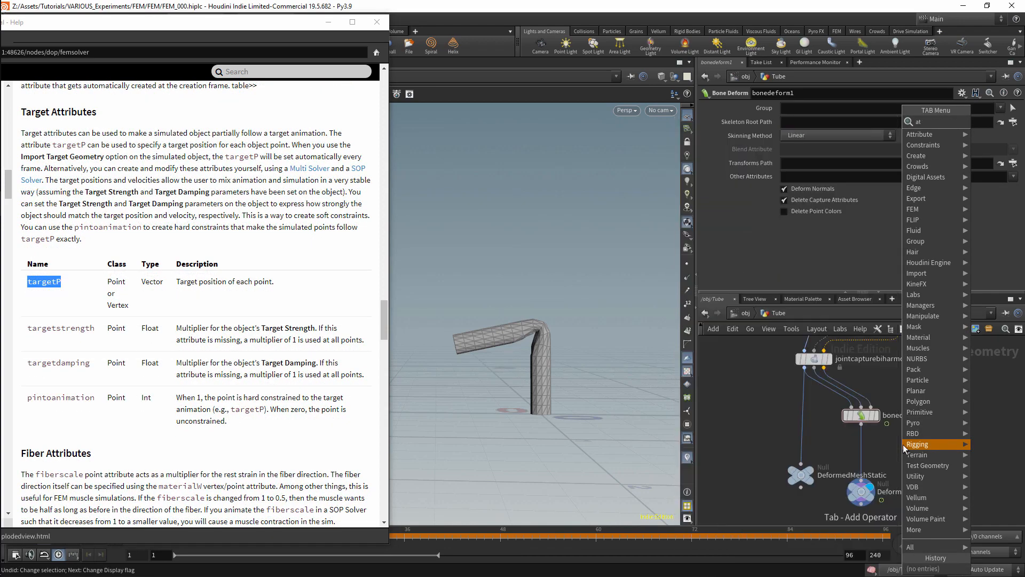
text(wra)
key(Return)
click(903, 445)
drag(903, 445, 867, 458)
- Copy the targetP attribute name from the help into attribwrangle1 and write the expression v@targetP = @P;
drag(62, 282, 53, 285)
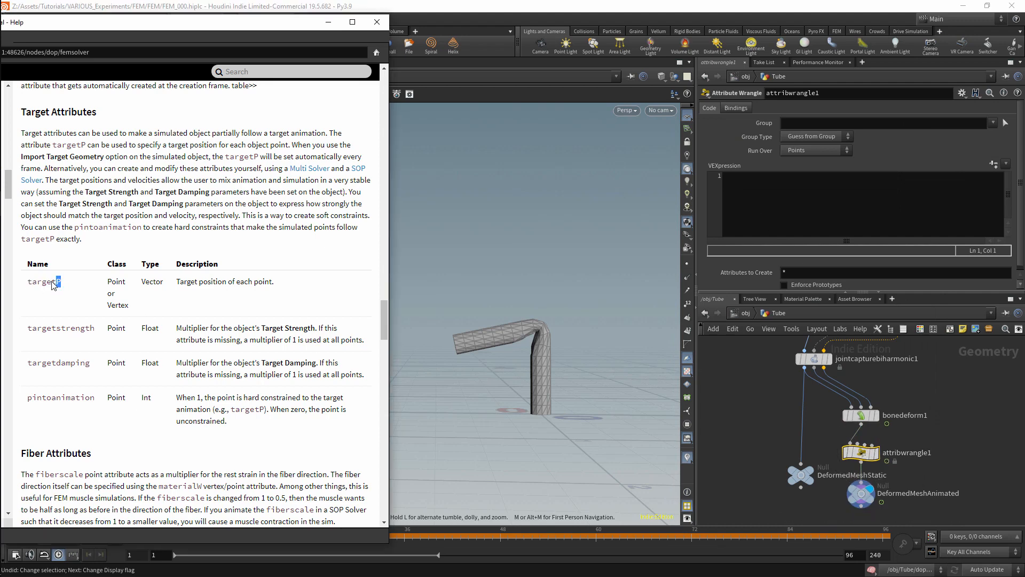
double_click(53, 283)
key(ctrl+c)
click(776, 200)
key(ctrl+v)
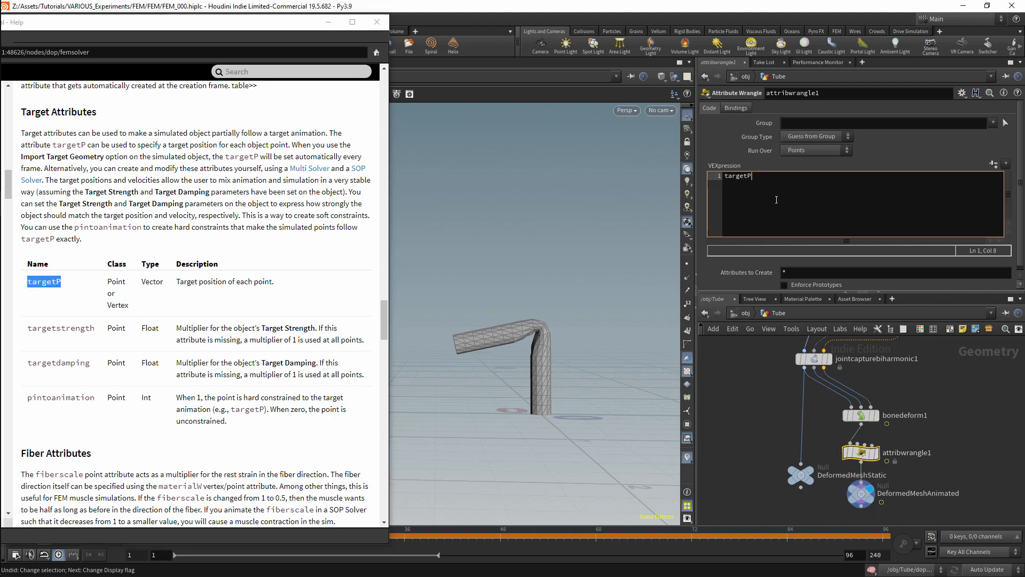
text(v@)
- Enter the dopnet1 network and add a Multiple Solver node beside femregionconstraint1
middle_drag(723, 514, 825, 444)
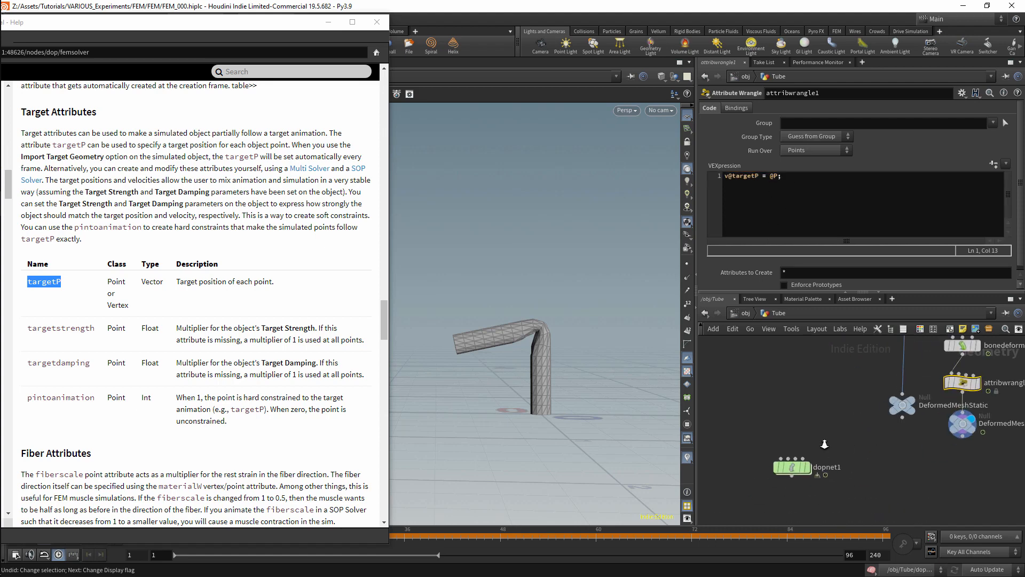
scroll(825, 444, down, 1)
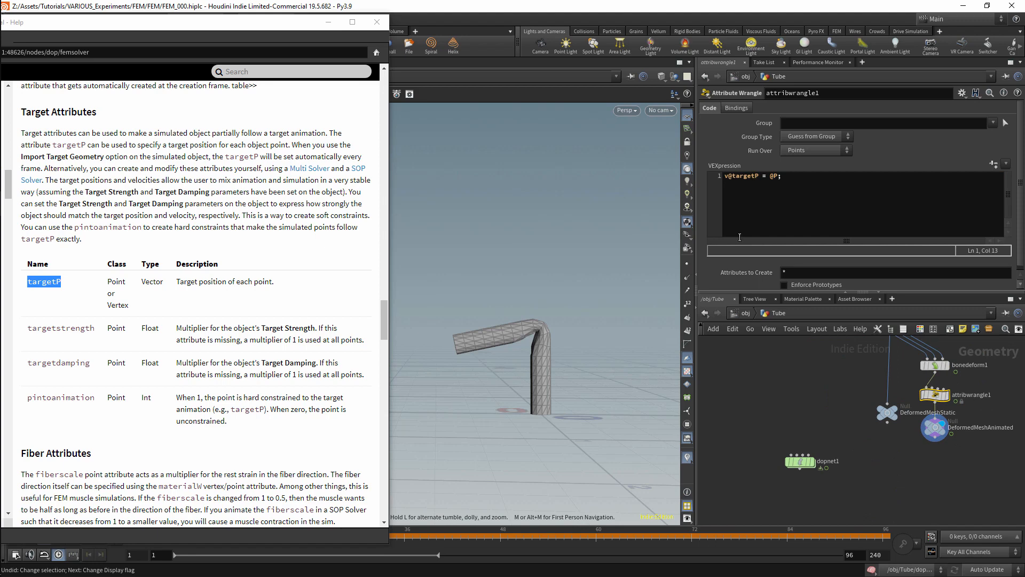
double_click(799, 461)
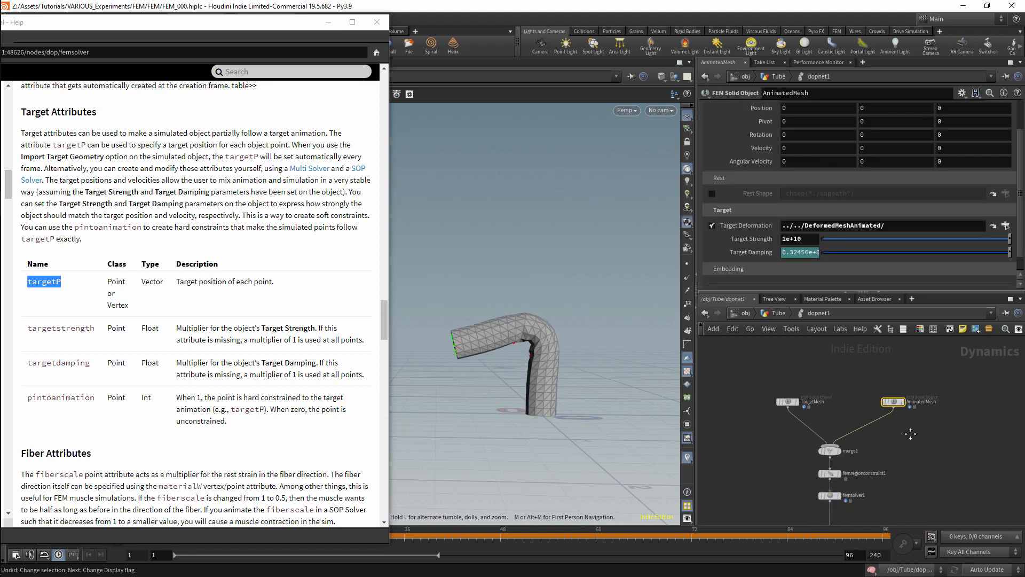
key(Tab)
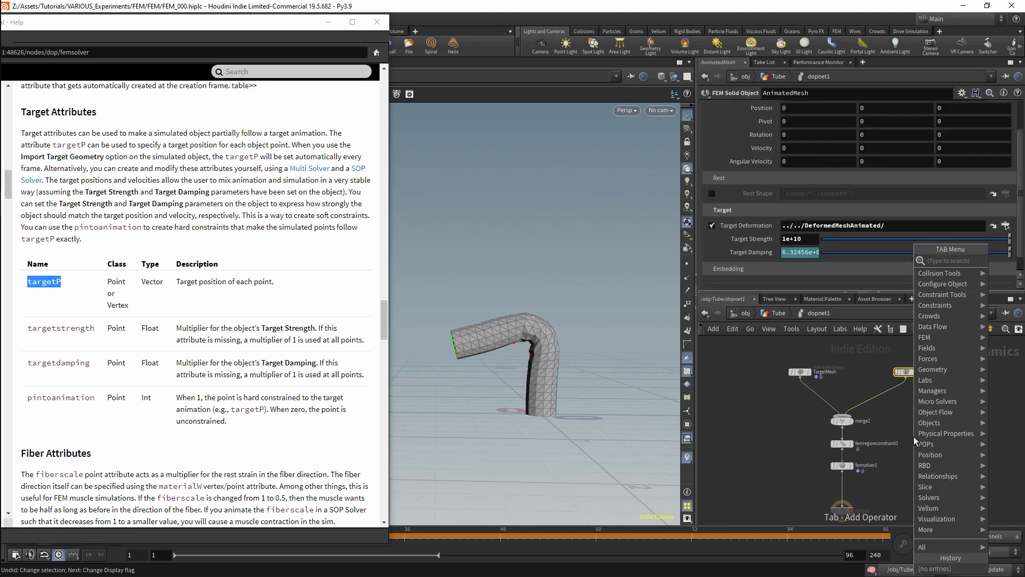
text(multi)
key(Return)
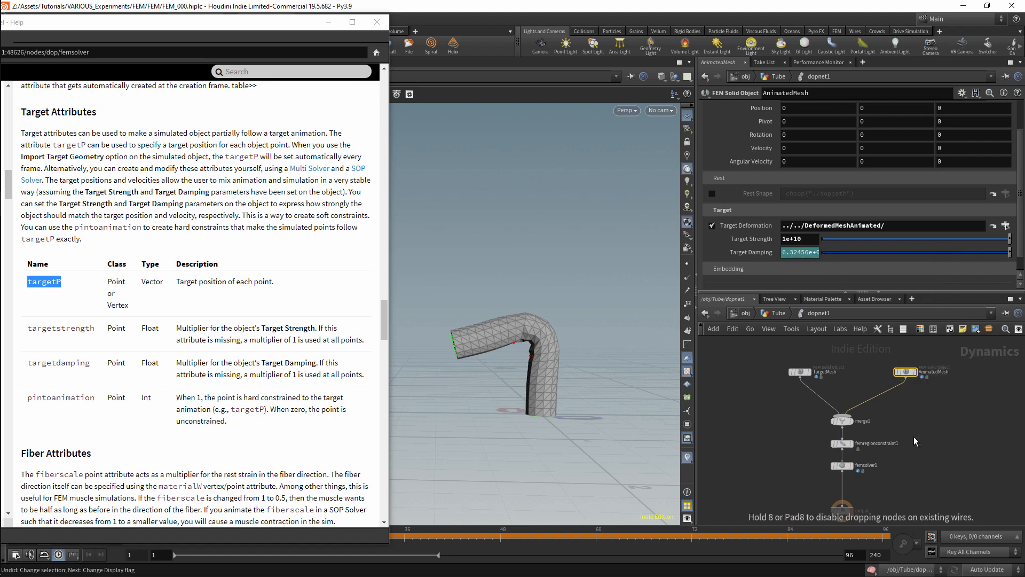
click(914, 437)
drag(916, 436, 914, 444)
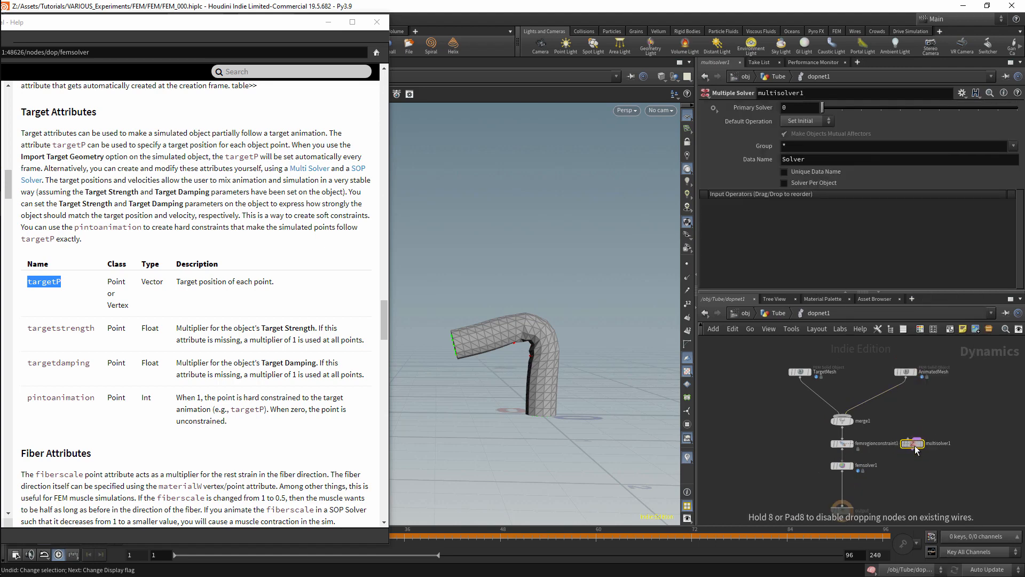
- Wire multisolver1 between merge1 and output, and move femregionconstraint1 and femsolver1 out of the main chain
drag(842, 426, 842, 504)
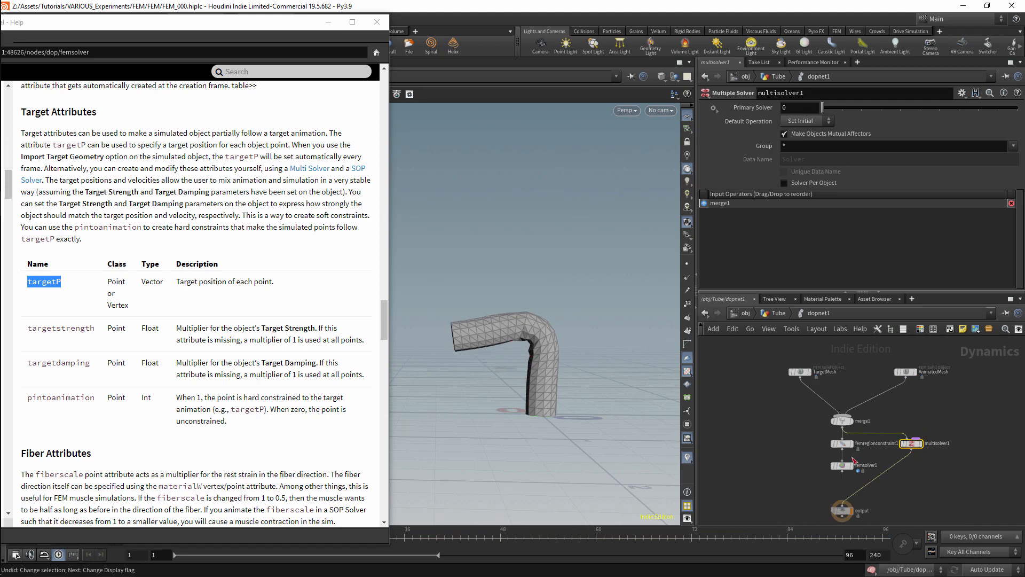
drag(842, 445, 778, 450)
drag(845, 468, 803, 478)
drag(913, 443, 784, 477)
drag(799, 474, 953, 474)
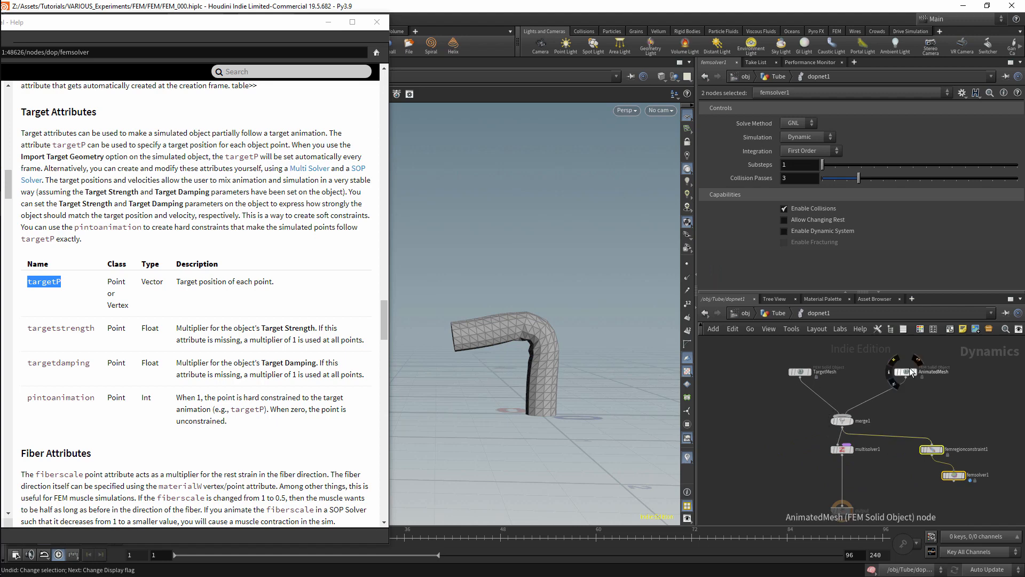
- Add a SOP Solver node below AnimatedMesh in the dopnet1 network
click(959, 424)
key(Tab)
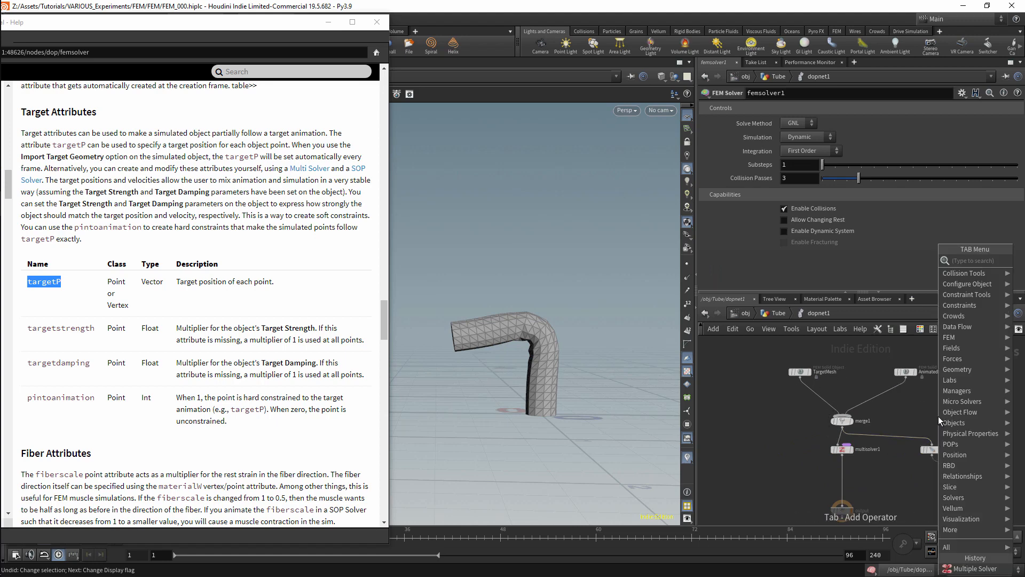
text(sop)
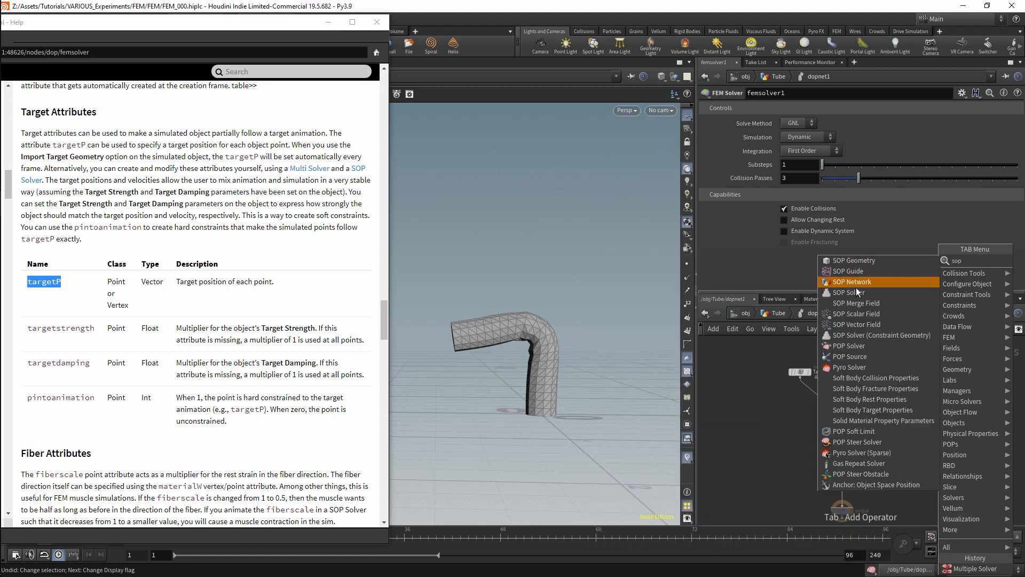
click(854, 292)
click(914, 400)
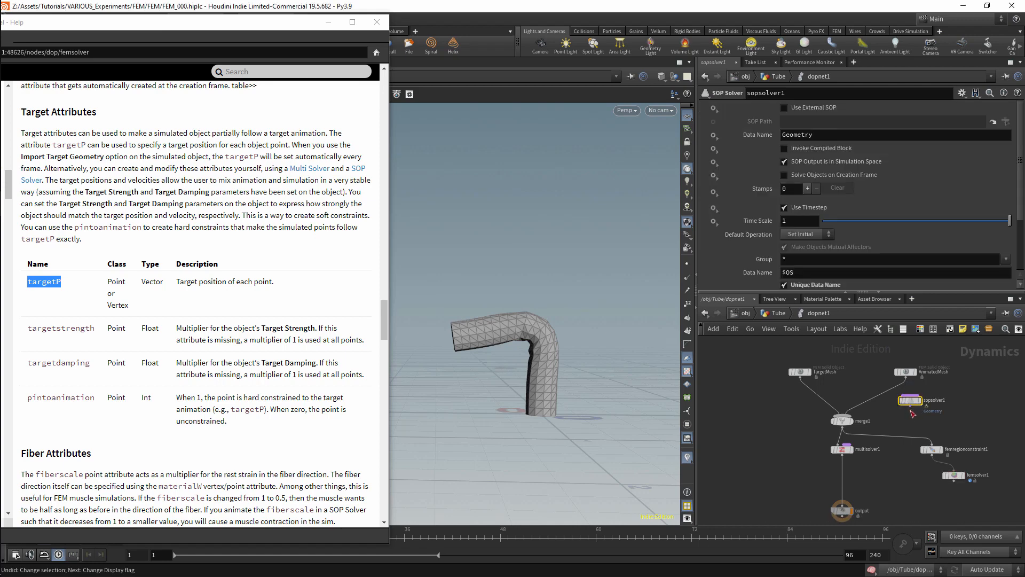
- Connect sopsolver1 and femsolver1 to multisolver1's solver input, and disconnect femregionconstraint1 from the network
drag(912, 413, 846, 444)
drag(953, 465, 849, 448)
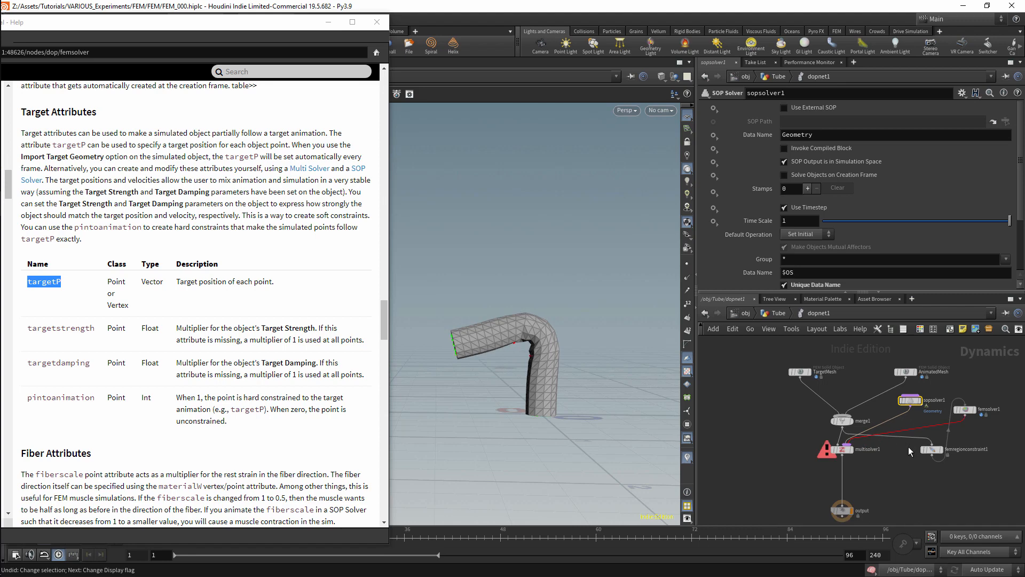
key(y)
mouse_move(914, 441)
mouse_down()
mouse_move(950, 438)
mouse_move(873, 483)
mouse_up()
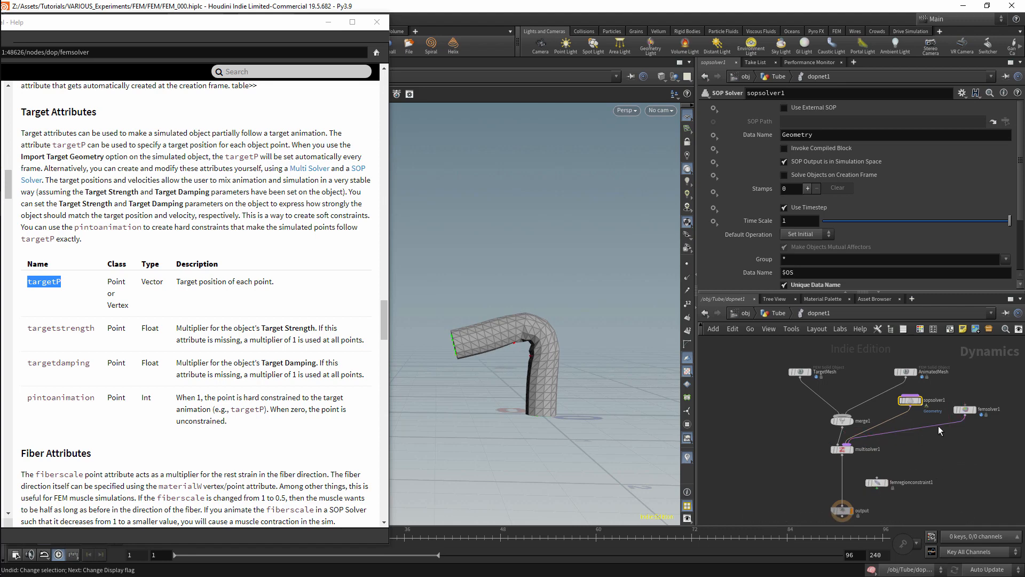
drag(965, 411, 972, 402)
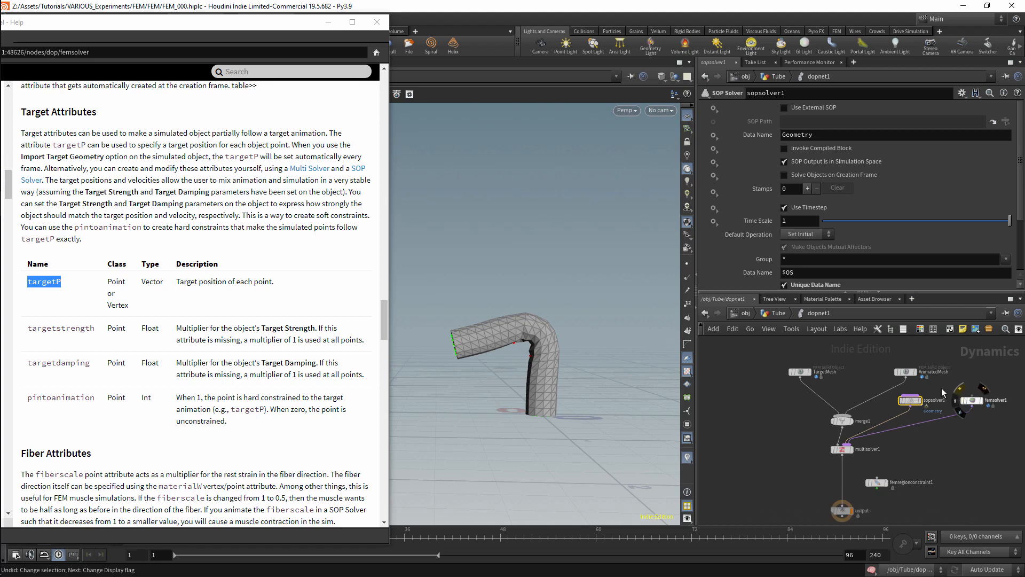
click(971, 401)
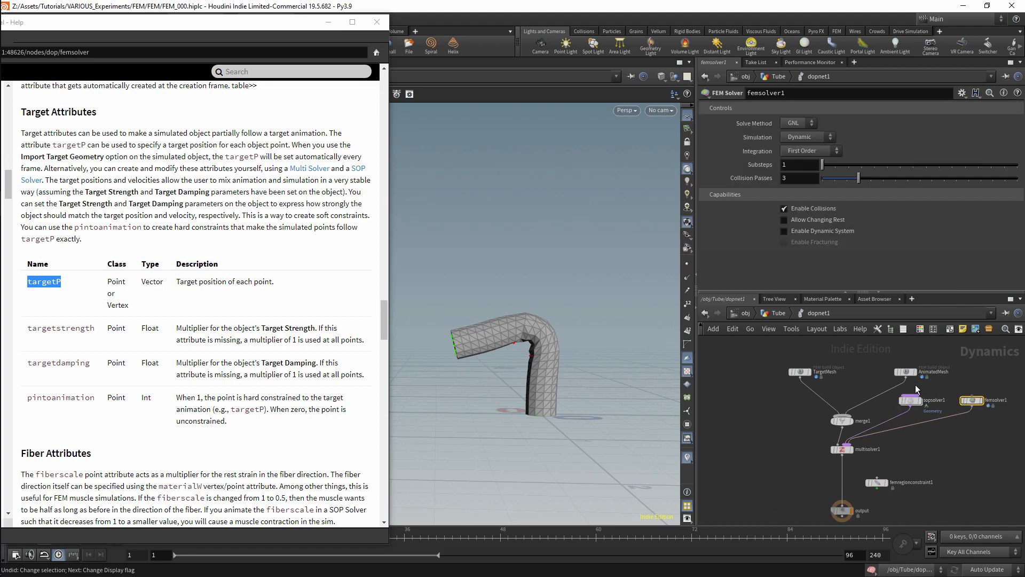
- Enter sopsolver1 and insert an Attribute Copy node between dop_geometry and OUT
click(910, 402)
mouse_move(914, 404)
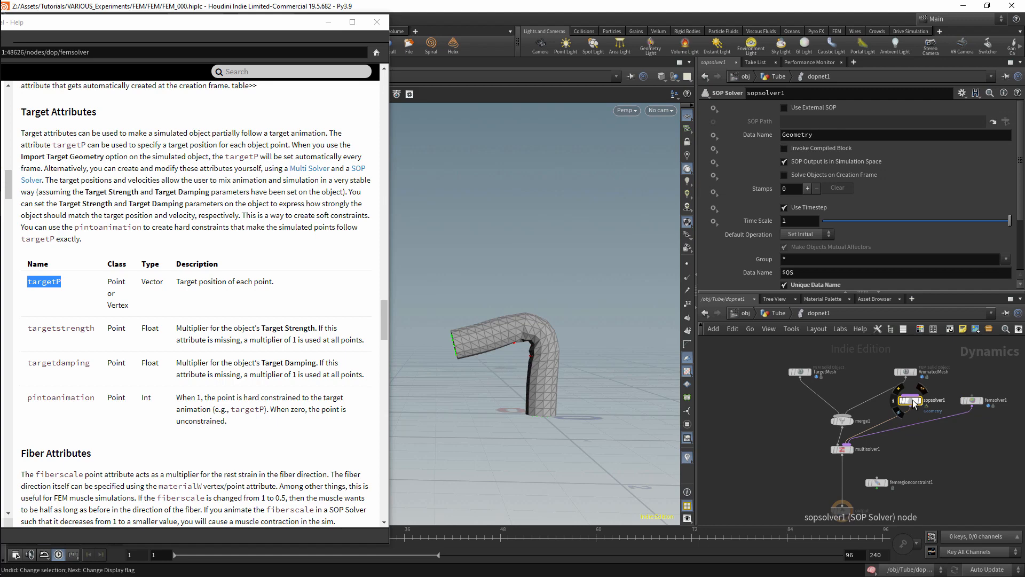
double_click(913, 405)
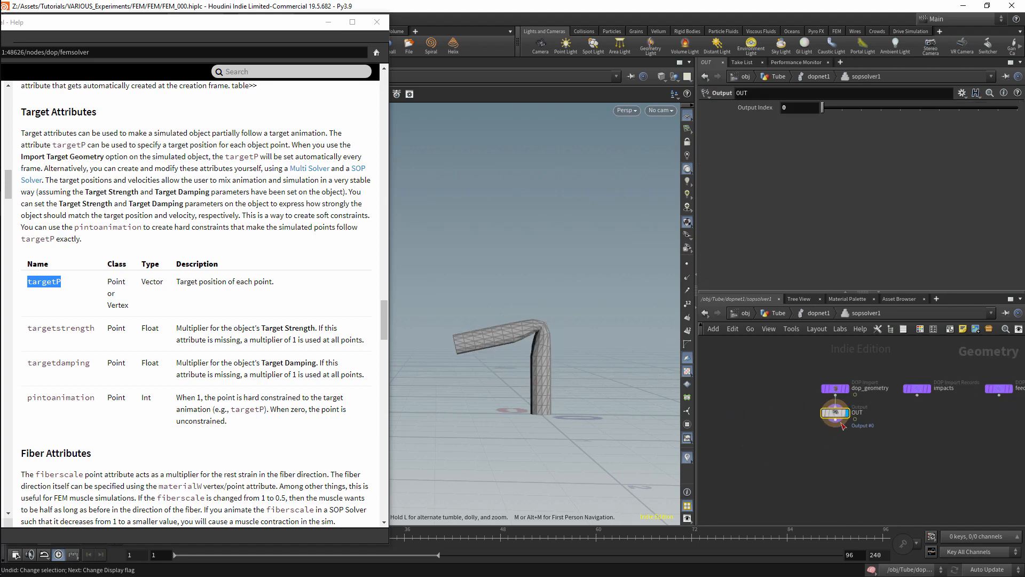
key(Tab)
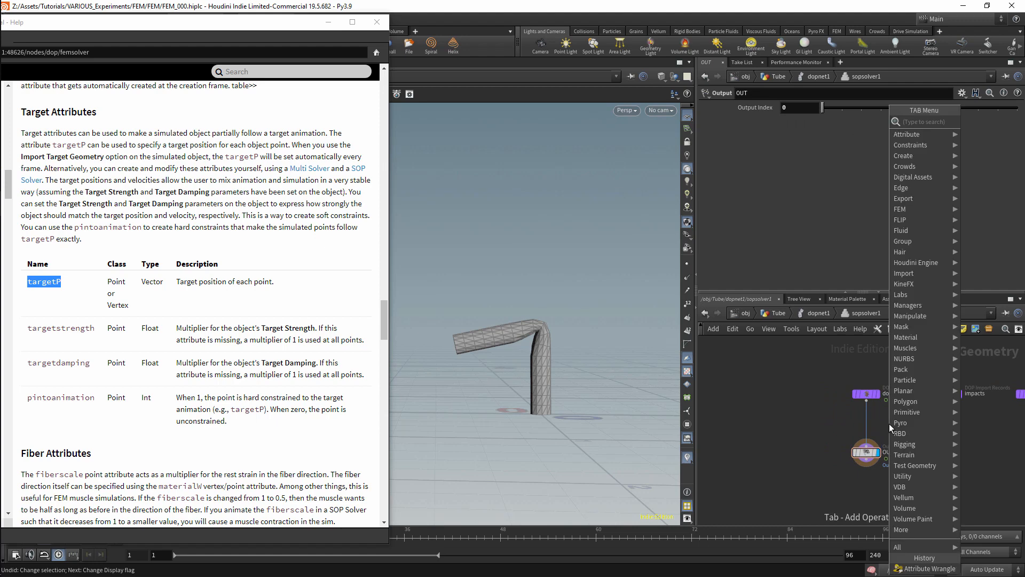
text(at)
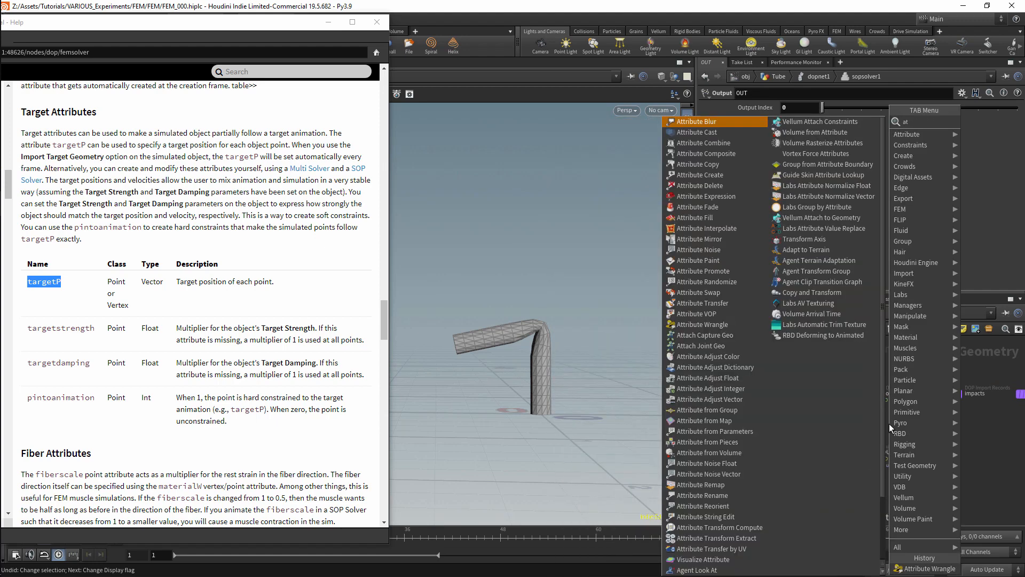
click(710, 167)
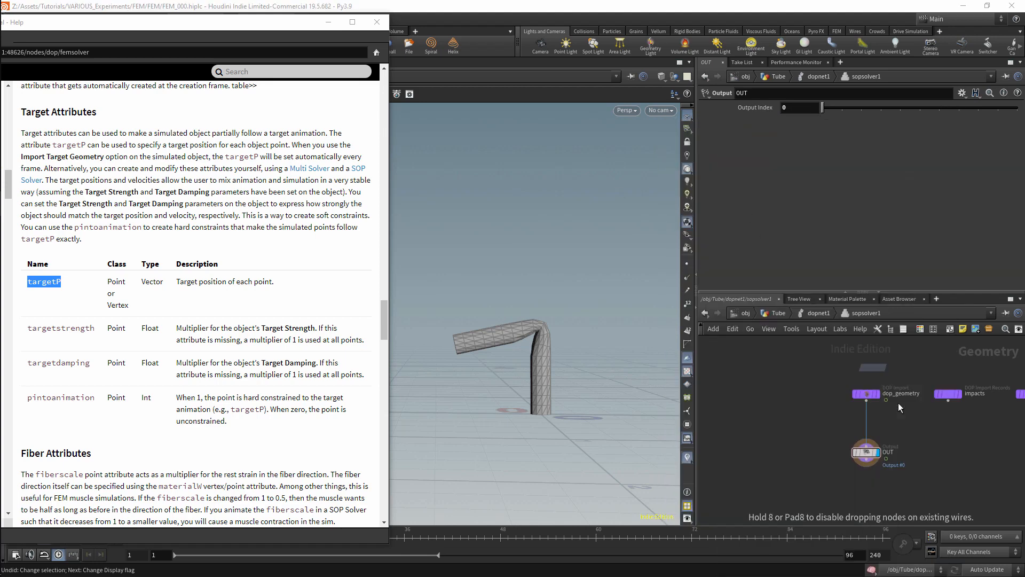
click(883, 428)
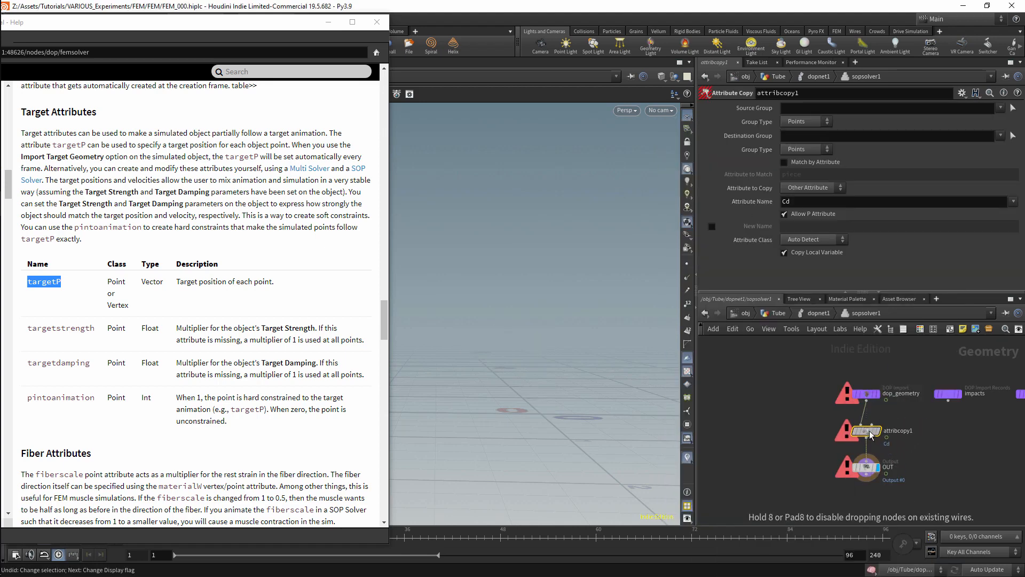
- Add an Object Merge feeding attribcopy1's second input and point it to /obj/Tube/DeformedMeshAnimated
key(Tab)
text(obj)
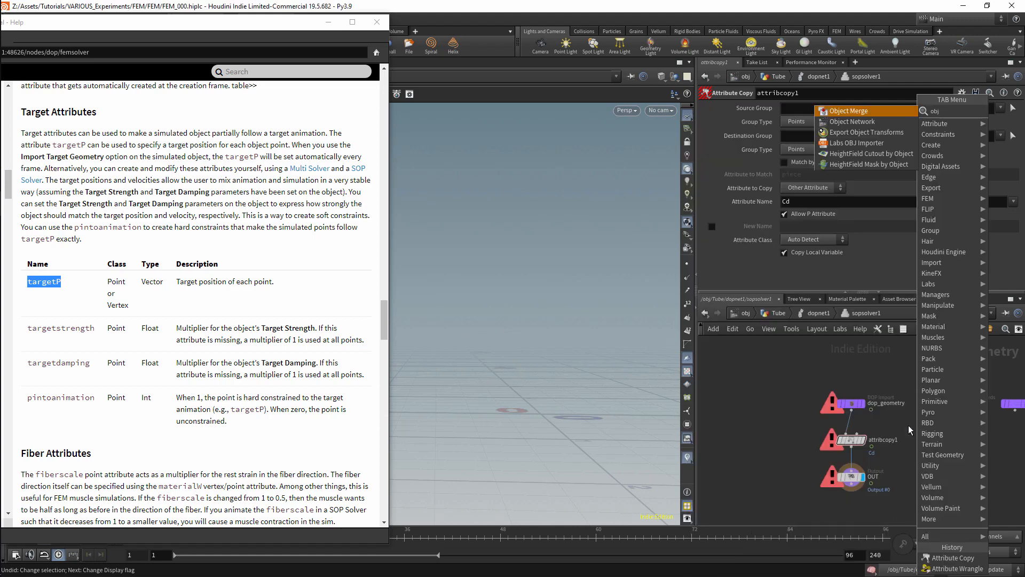
key(Return)
click(908, 425)
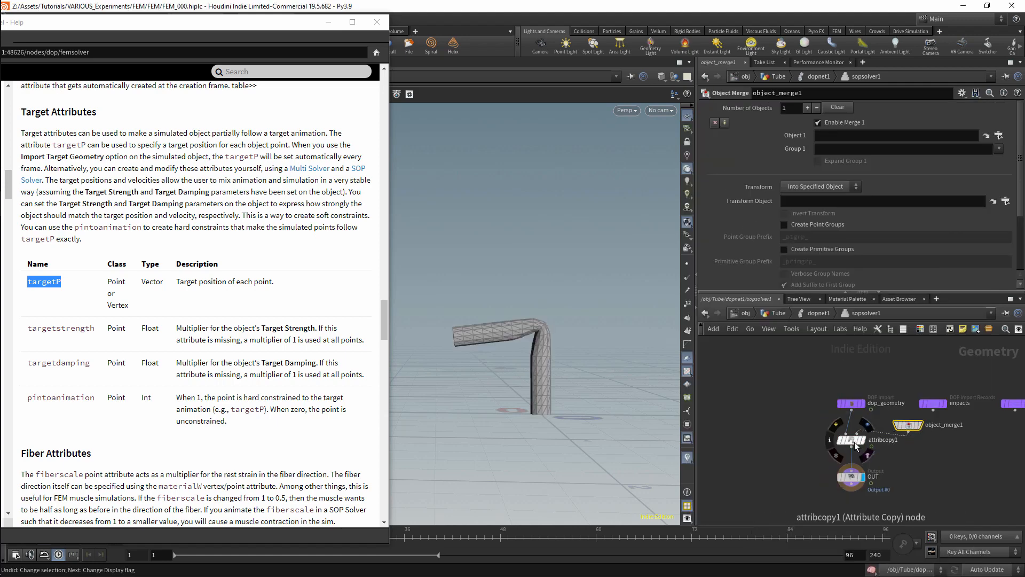
click(999, 135)
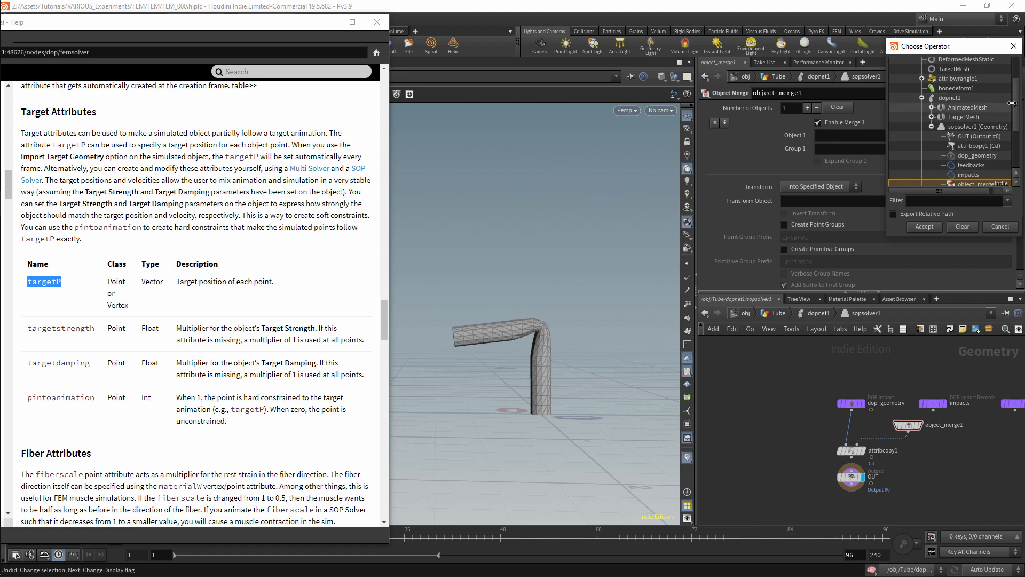
click(970, 94)
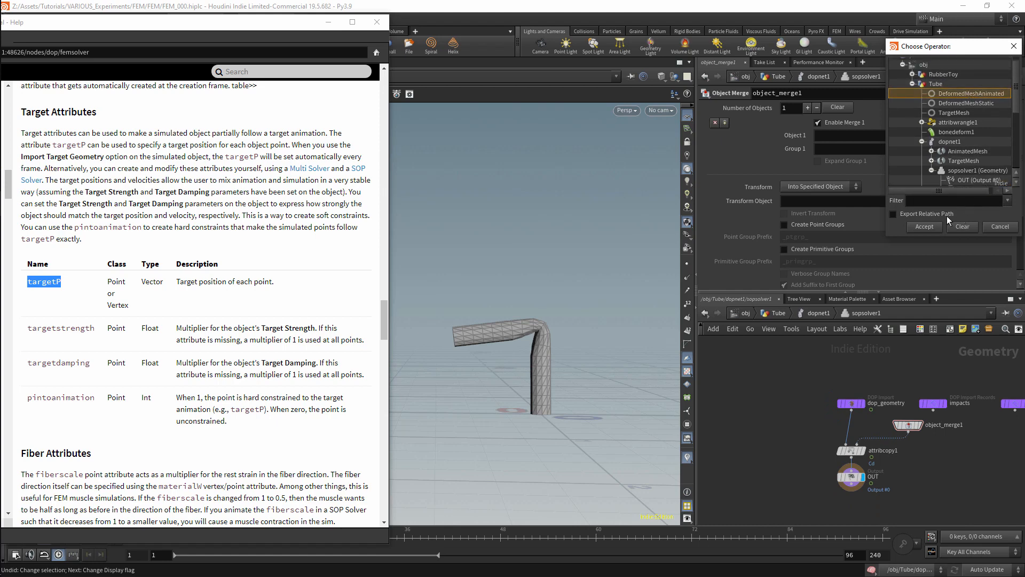
click(926, 227)
- Set attribcopy1's attribute name to targetP and display object_merge1
click(850, 450)
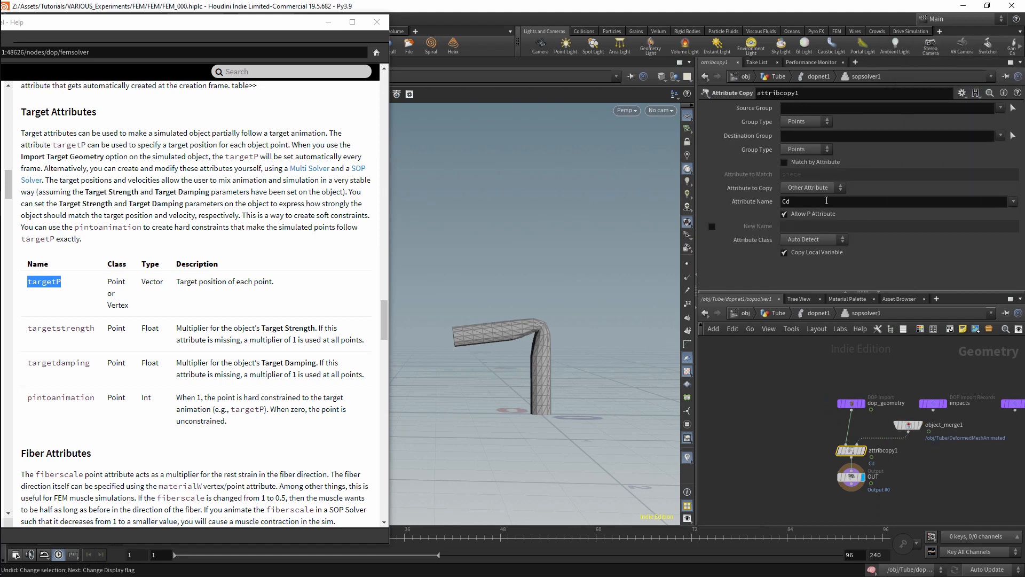
click(1014, 202)
double_click(788, 202)
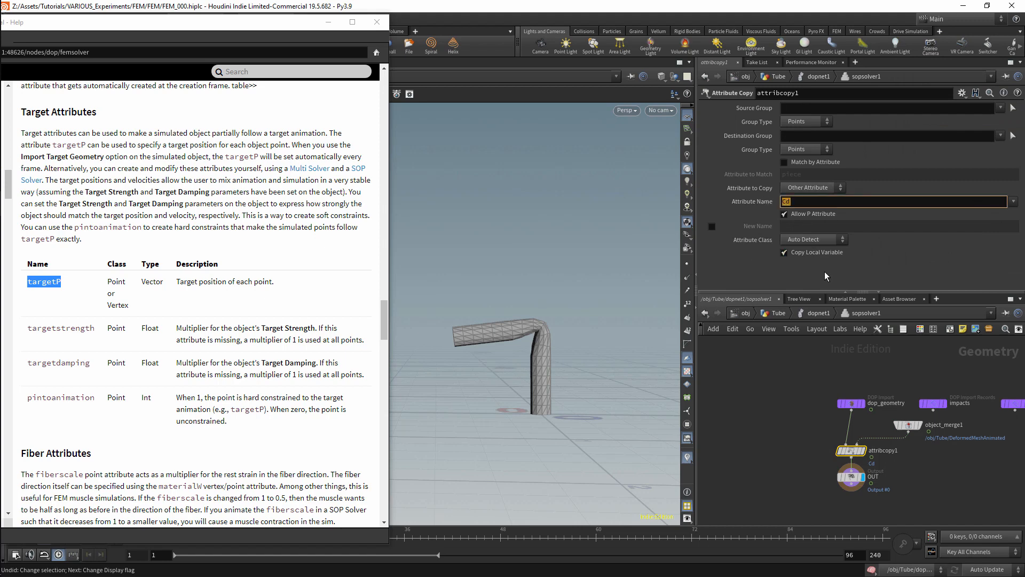
key(BackSpace)
key(Return)
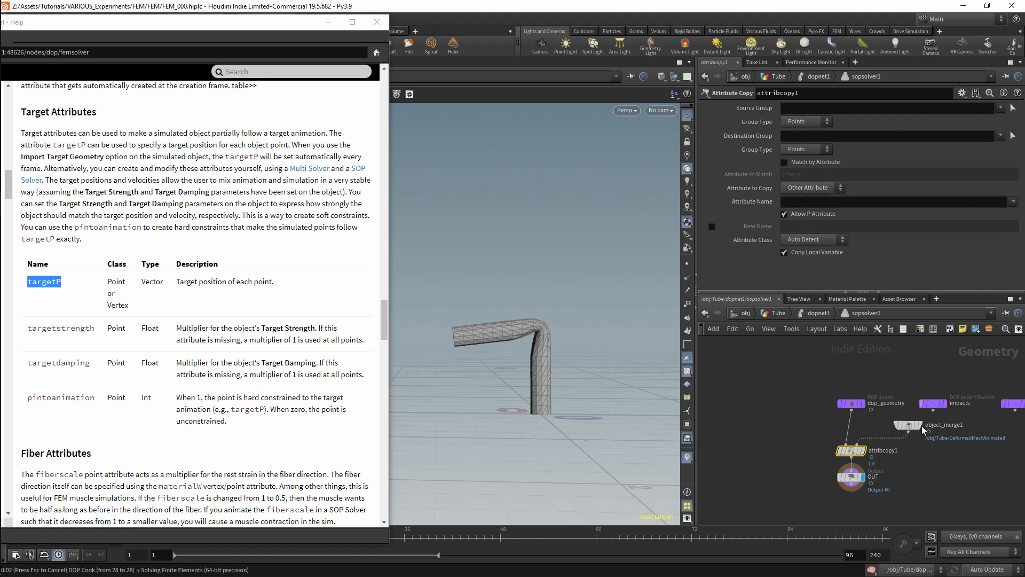
mouse_move(923, 430)
key(ctrl+z)
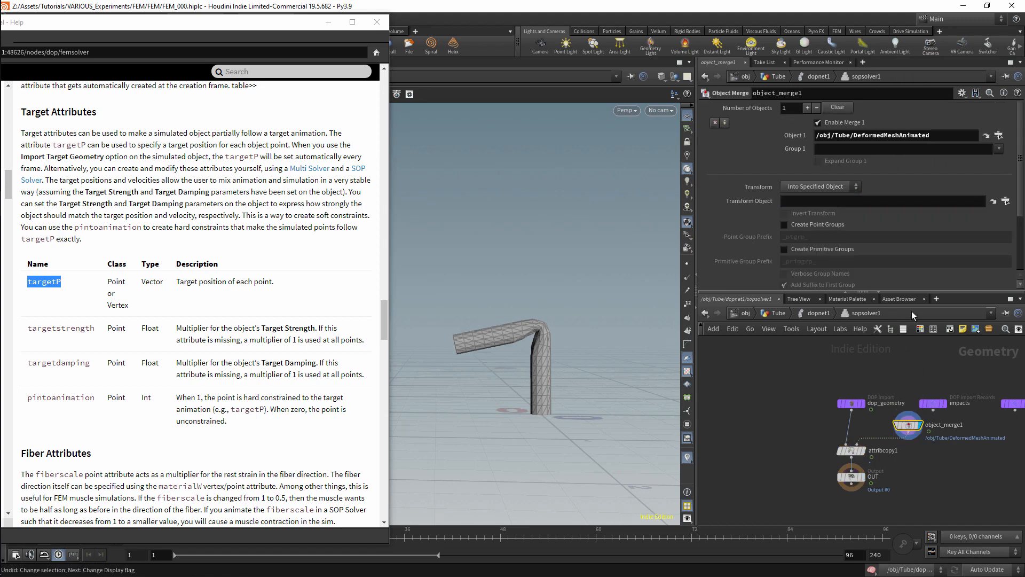
click(851, 450)
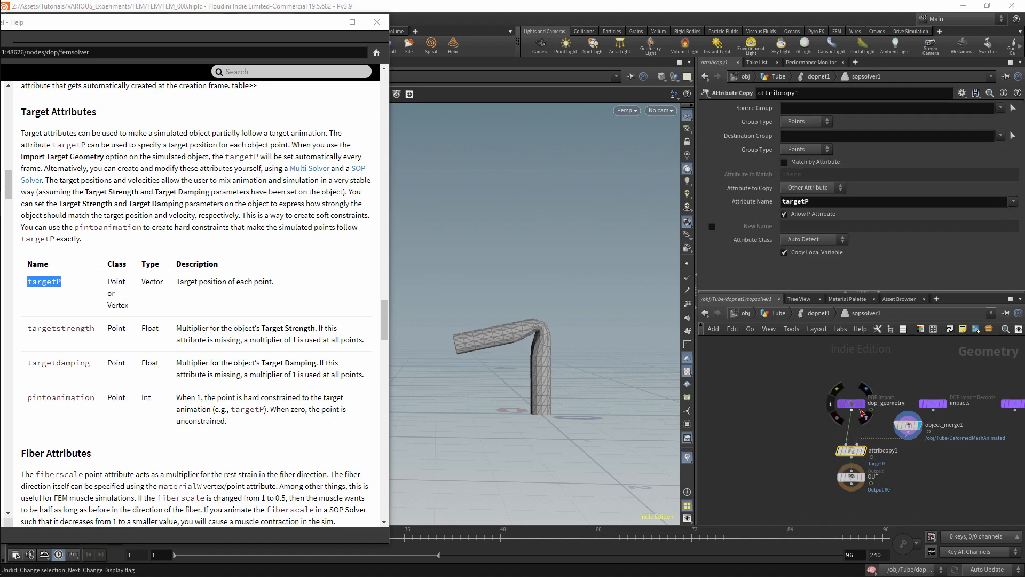
- Return to the Tube network and display the dopnet1 simulation
click(813, 313)
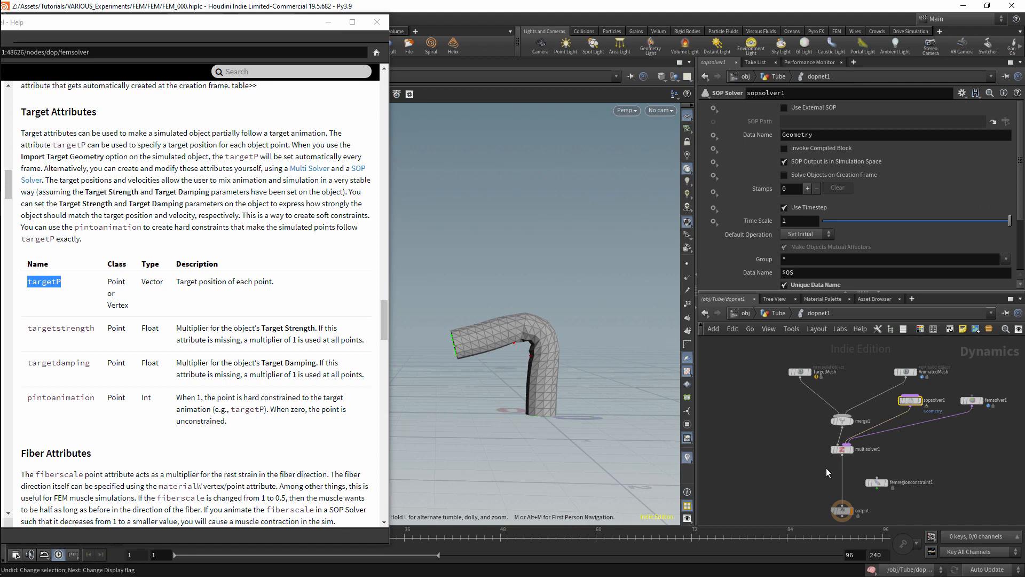
click(774, 314)
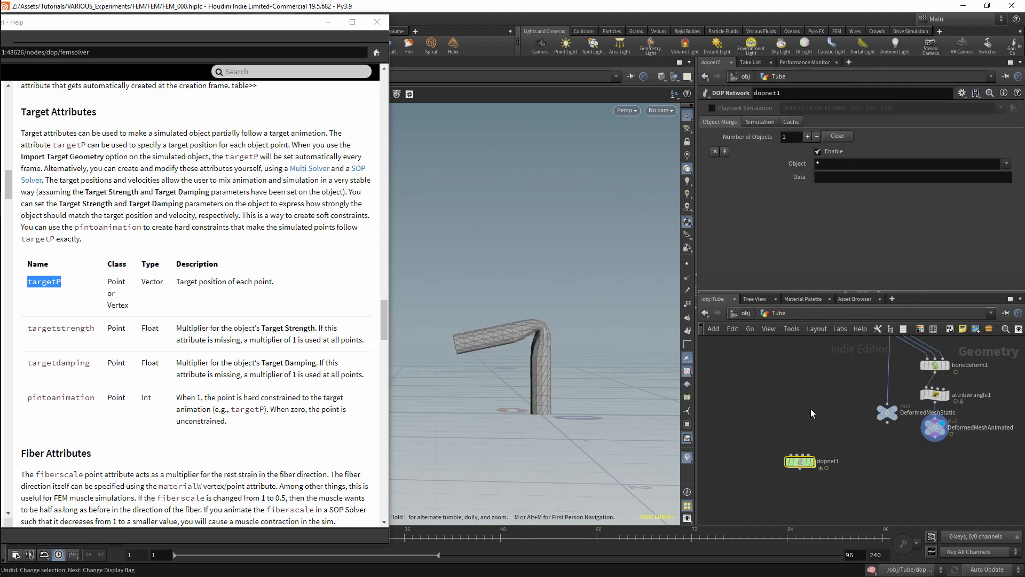
click(812, 460)
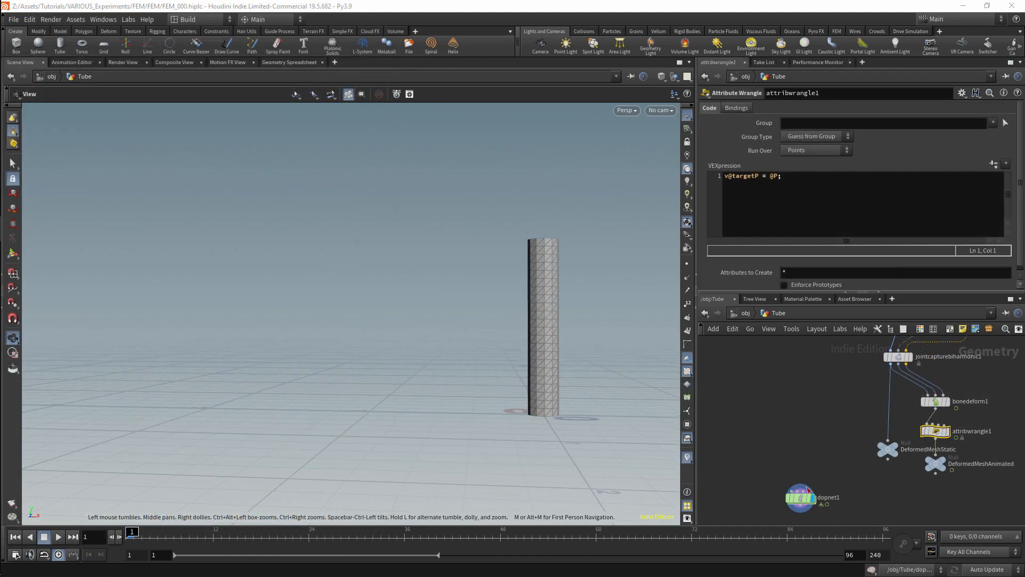
- Enter dopnet1, turn off AnimatedMesh's Target Deformation, and simulate the tube up to frame 39
double_click(801, 496)
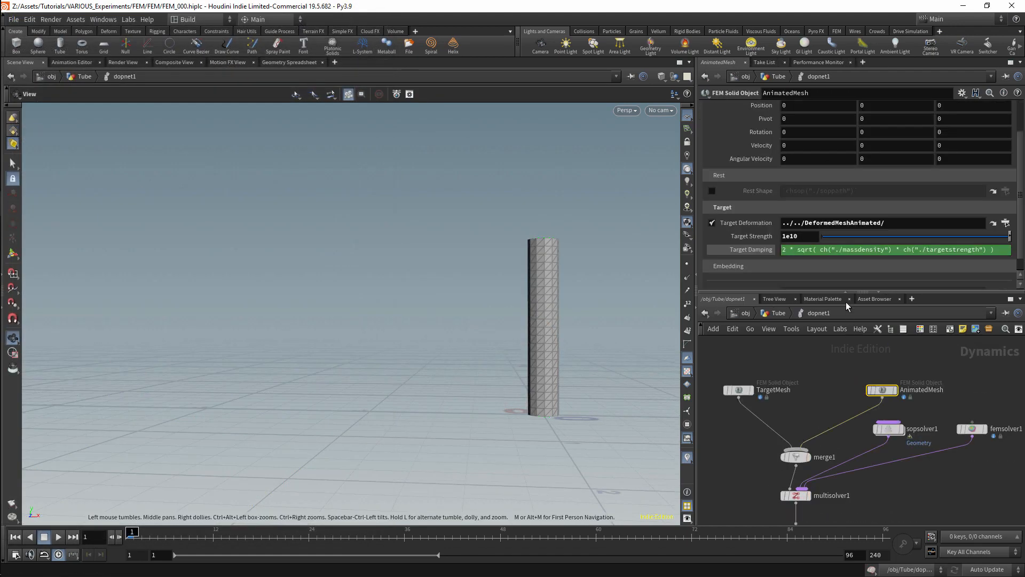
click(711, 223)
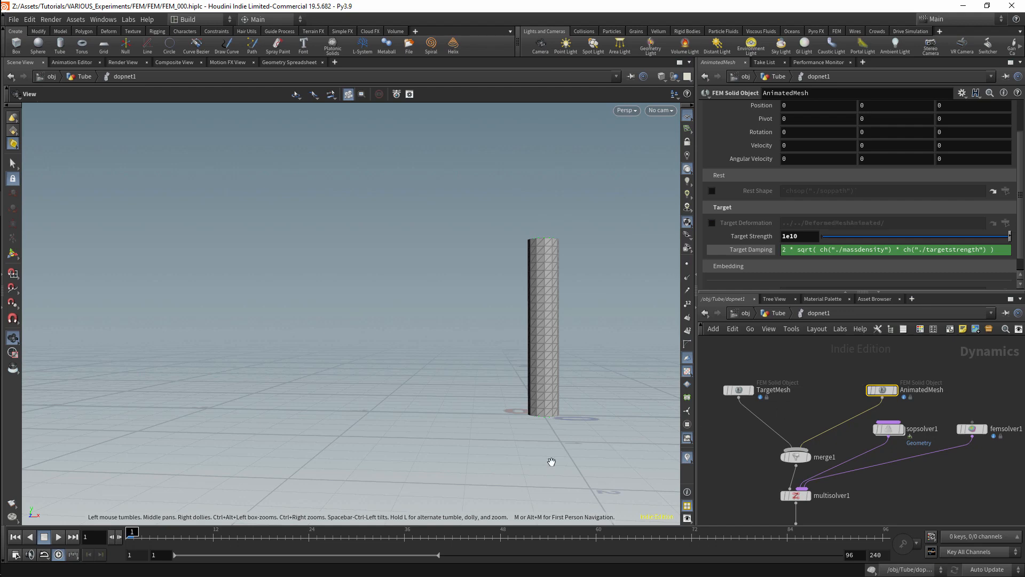
drag(208, 534, 333, 533)
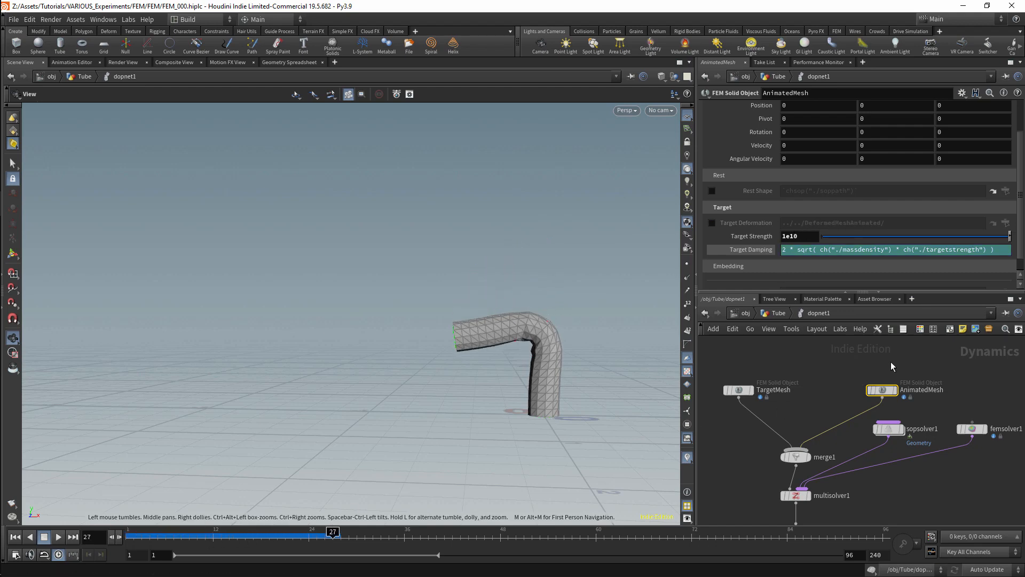
click(427, 535)
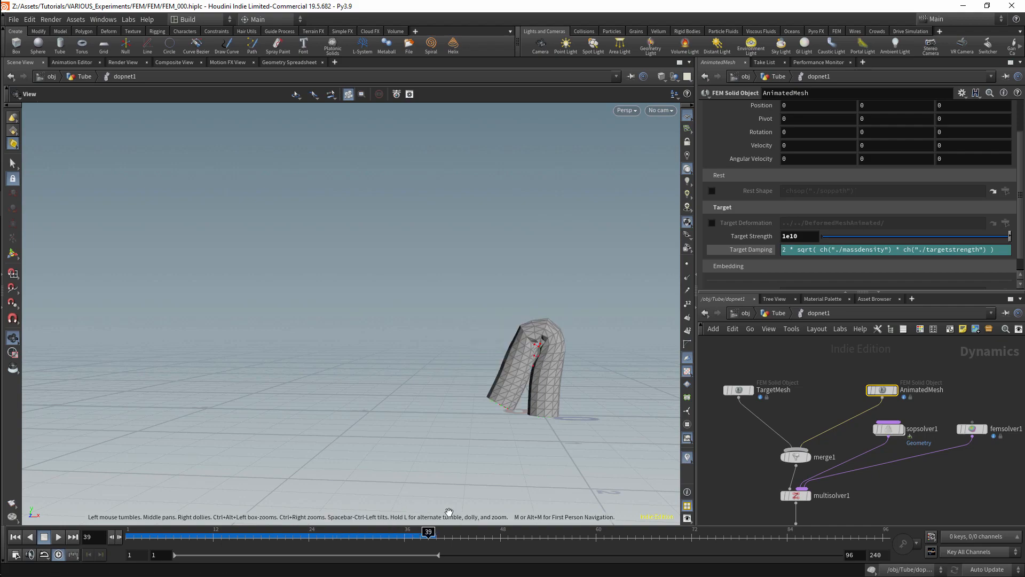
- Look up the targetstrength attribute in the FEM Solver help page and return to the scene
key(alt+Tab)
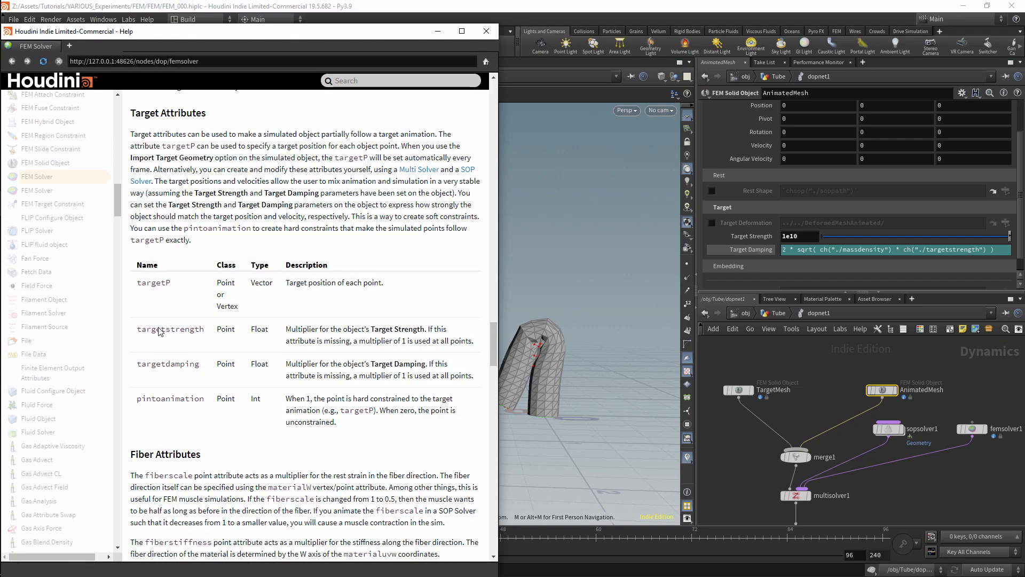
double_click(160, 330)
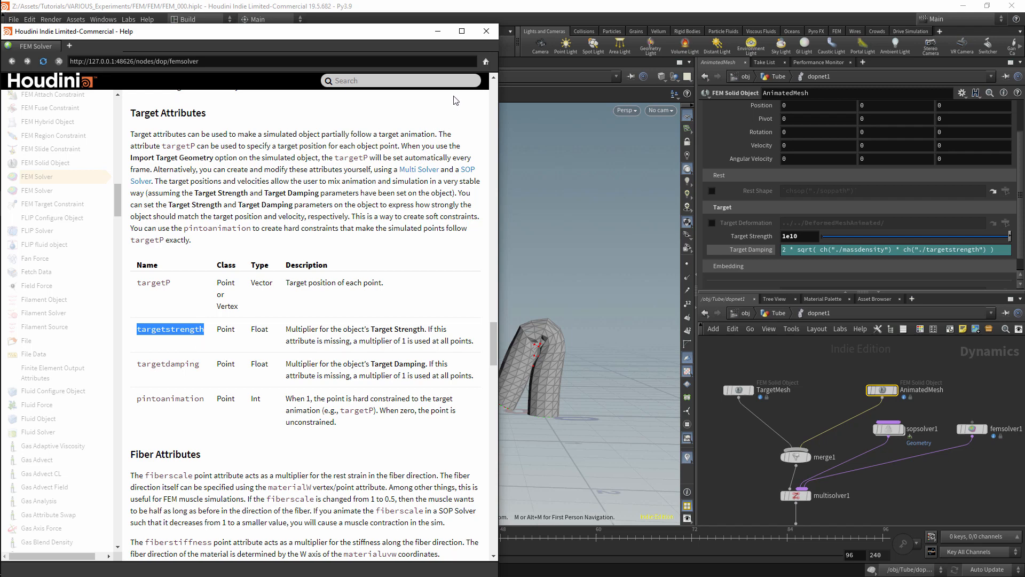
click(442, 33)
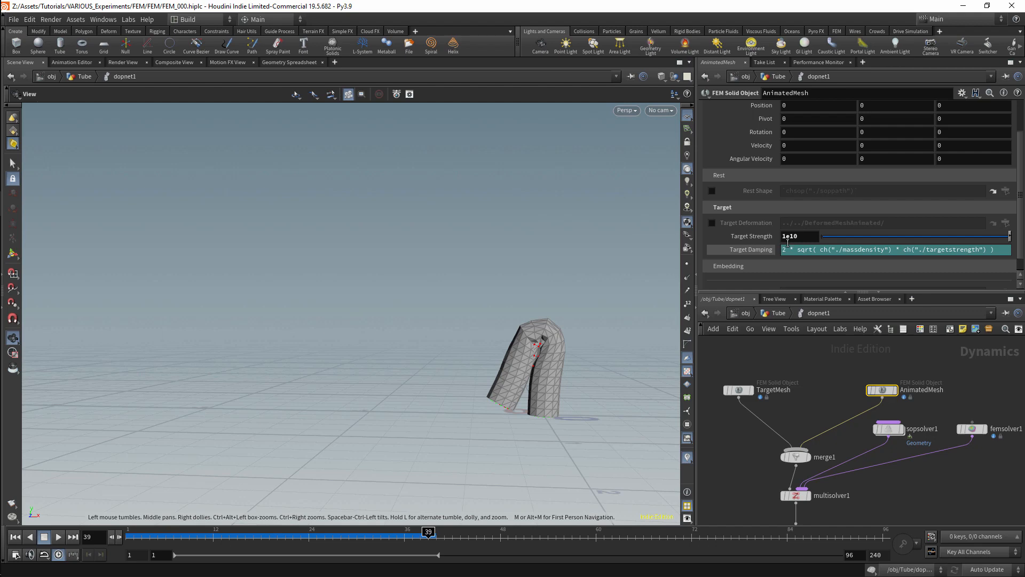
- In the Tube network, insert an Attribute Wrangle between jointcapturebiharmonic1 and DeformedMeshStatic
click(775, 313)
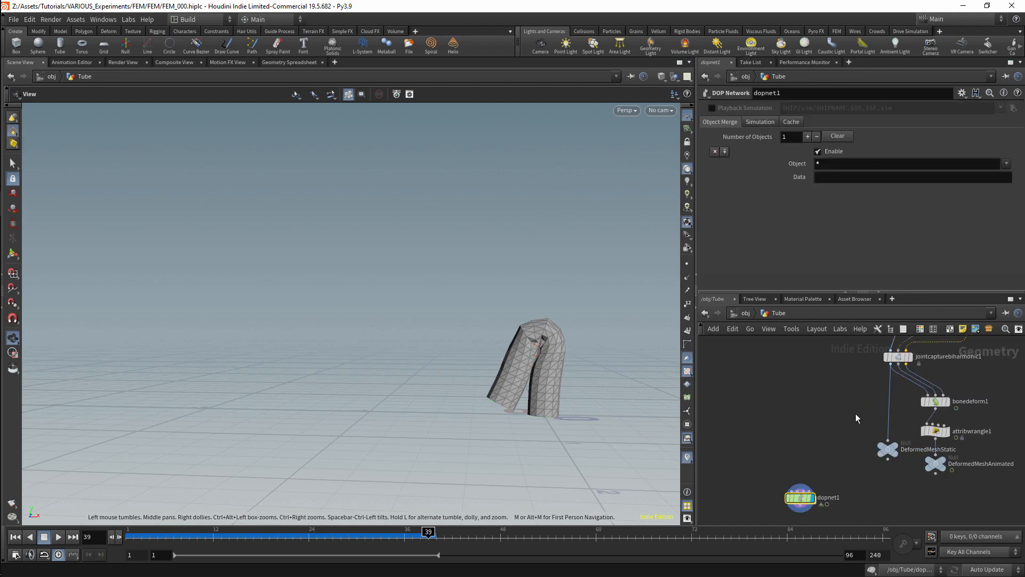
key(Tab)
text(a)
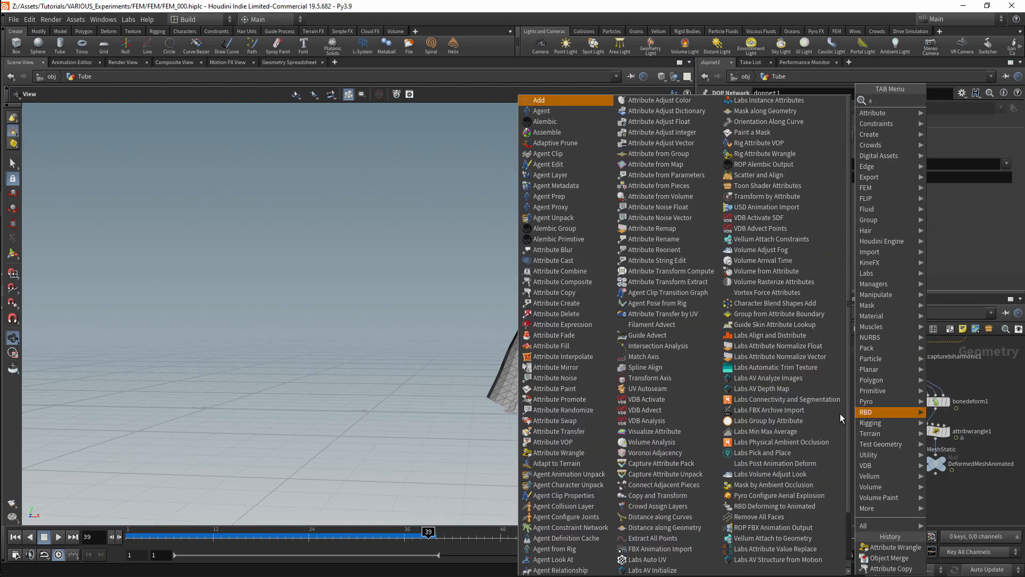
text(ttwr)
key(Return)
key(Return)
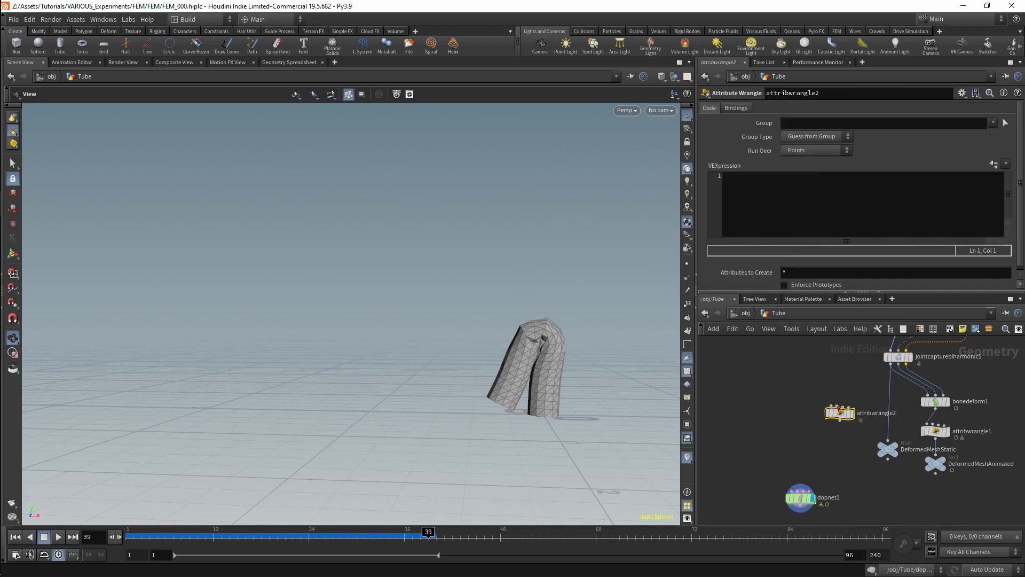
click(887, 409)
- Write f@targetstrength=chf("TargetStrength"); in attribwrangle2 and generate its Targetstrength parameter
click(802, 234)
text(f)
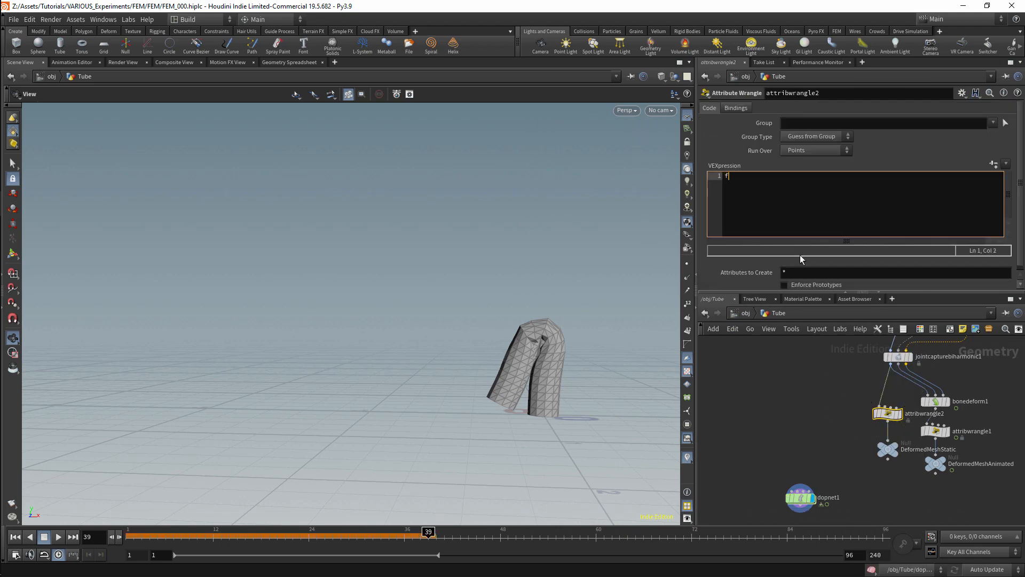
text(@targetstrength)
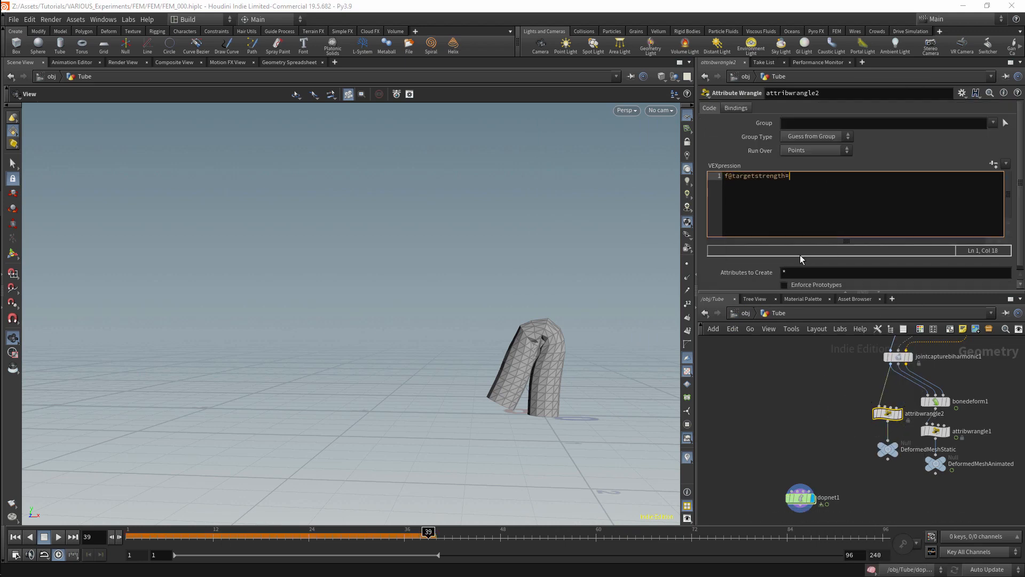
text(=chf)
text(("TargetStrength");)
click(993, 164)
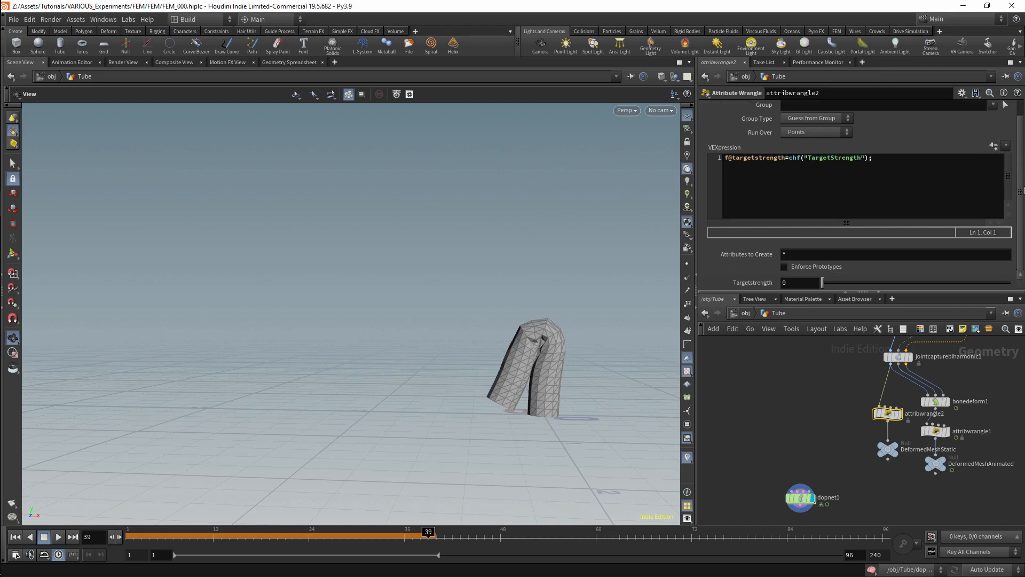
- Simulate the tube to frame 35, then set attribwrangle2's Targetstrength to 0.014 and simulate to the same frame again
drag(158, 535, 130, 535)
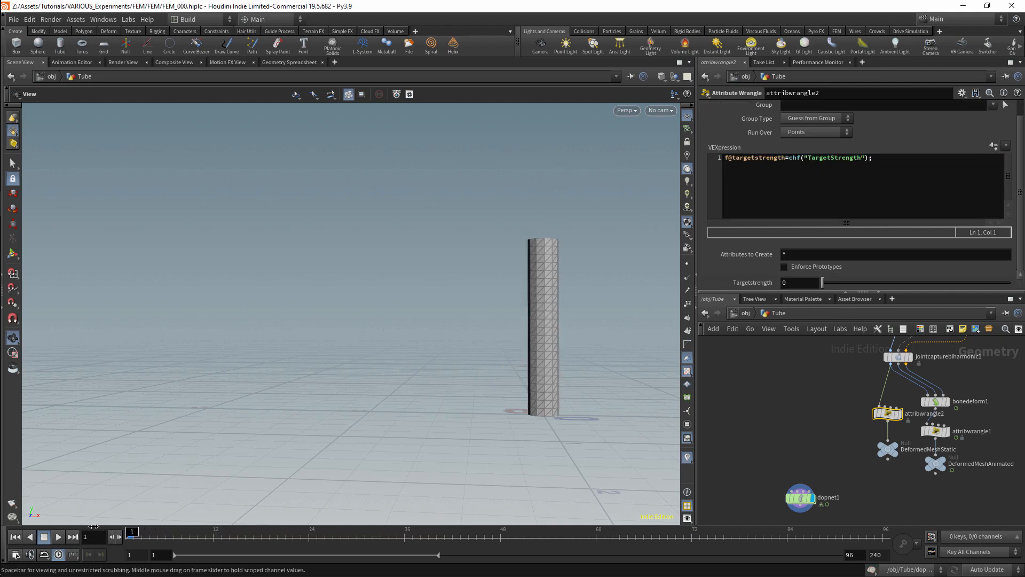
click(354, 534)
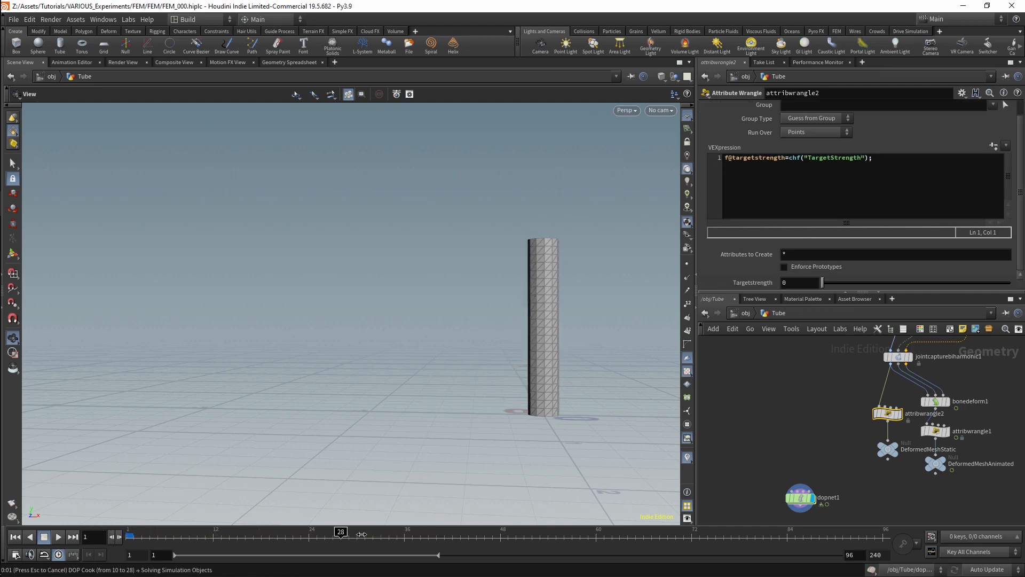
click(397, 534)
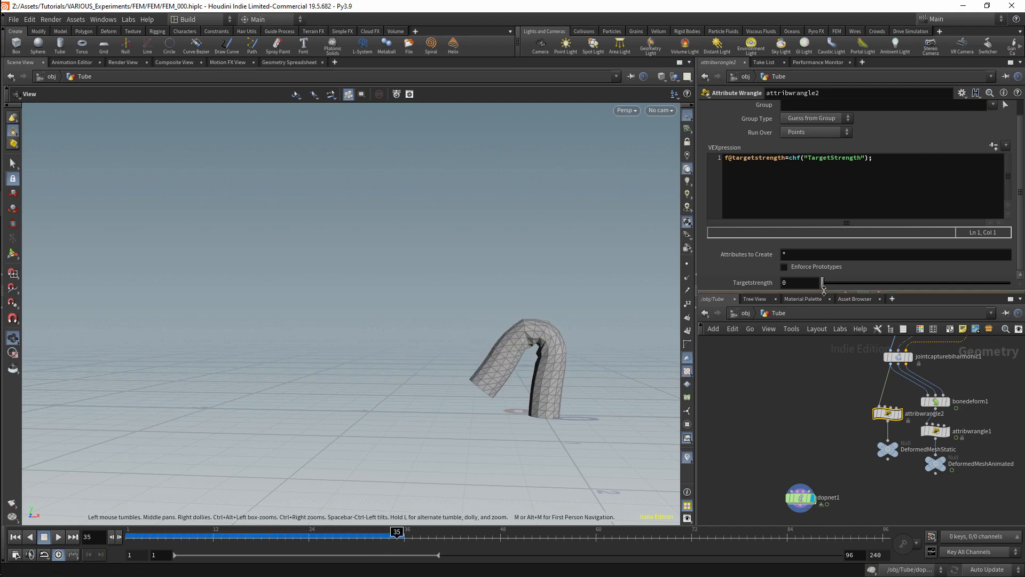
drag(823, 284, 825, 283)
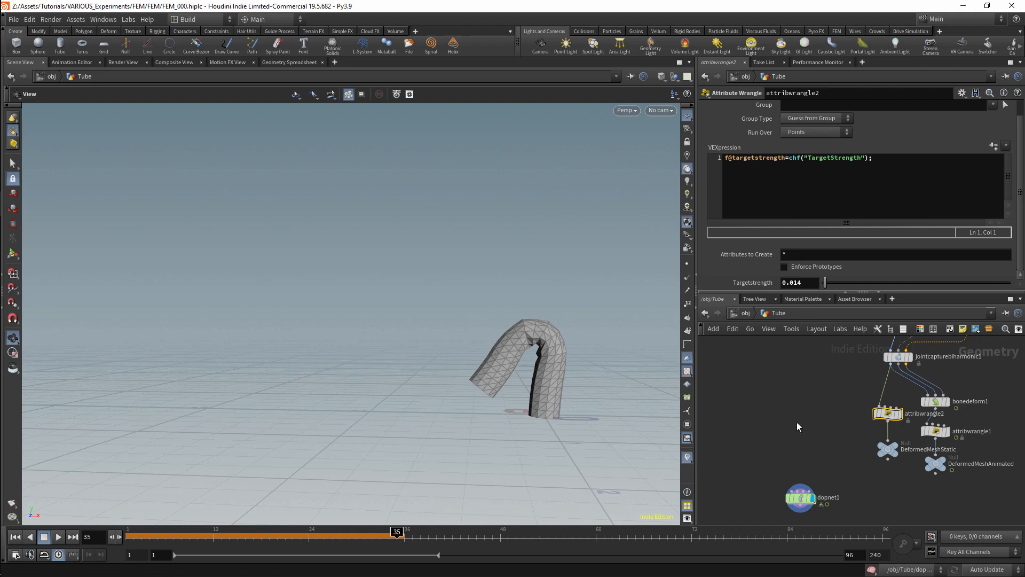
drag(282, 537, 398, 536)
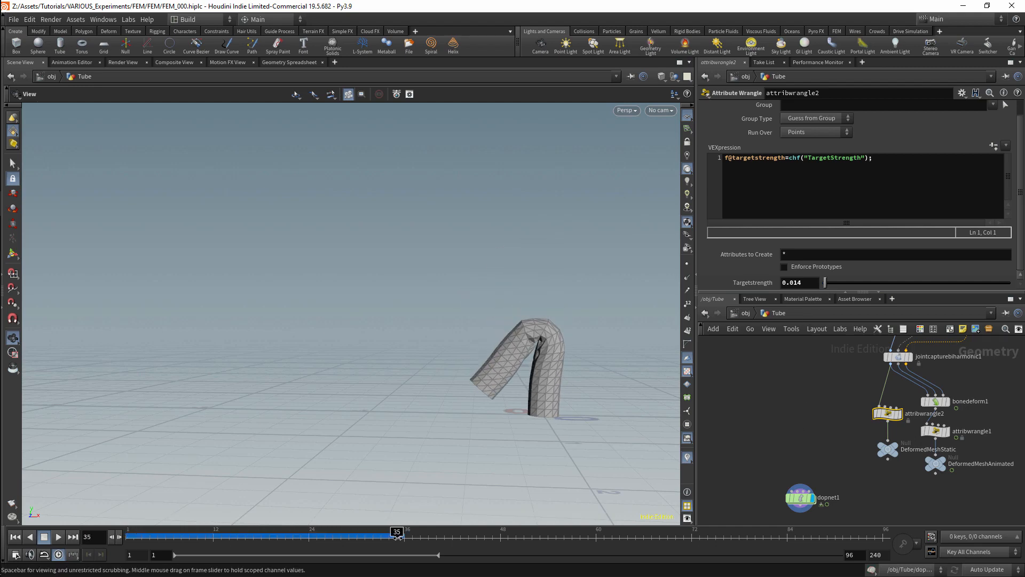
- Enter dopnet1 and set AnimatedMesh's Target Strength to 1000000
double_click(811, 502)
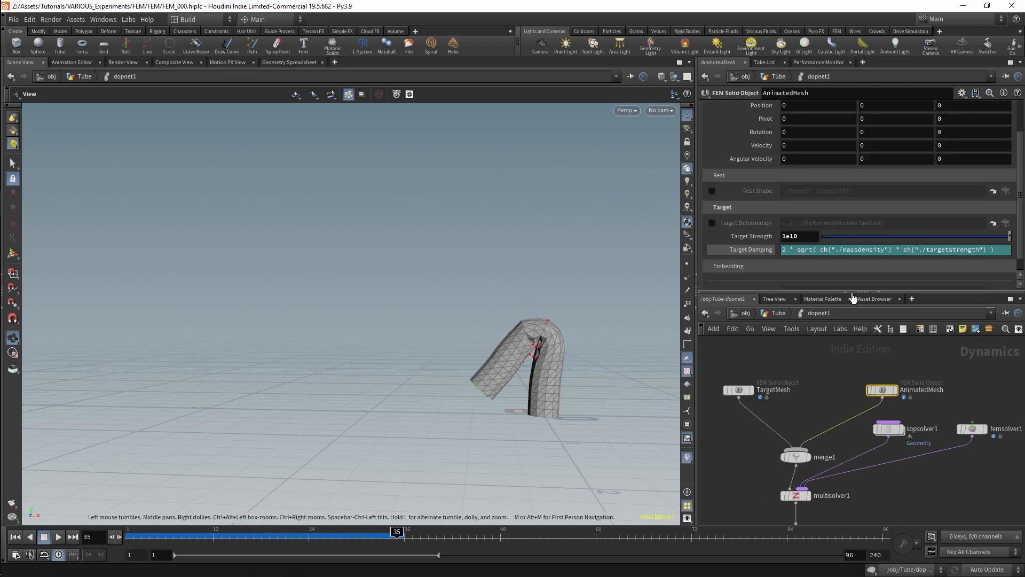
double_click(793, 236)
text(100)
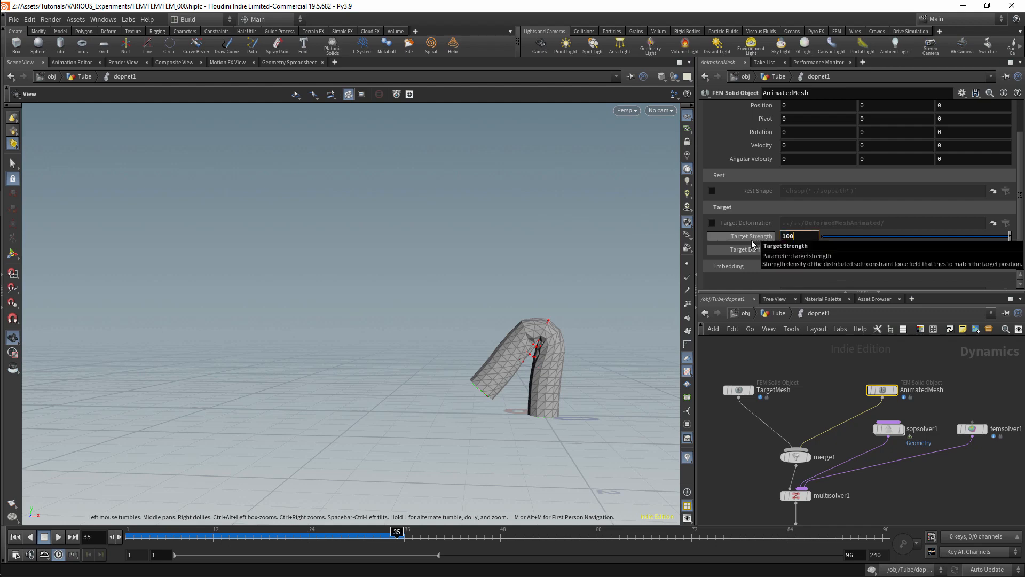
text(0000)
key(Return)
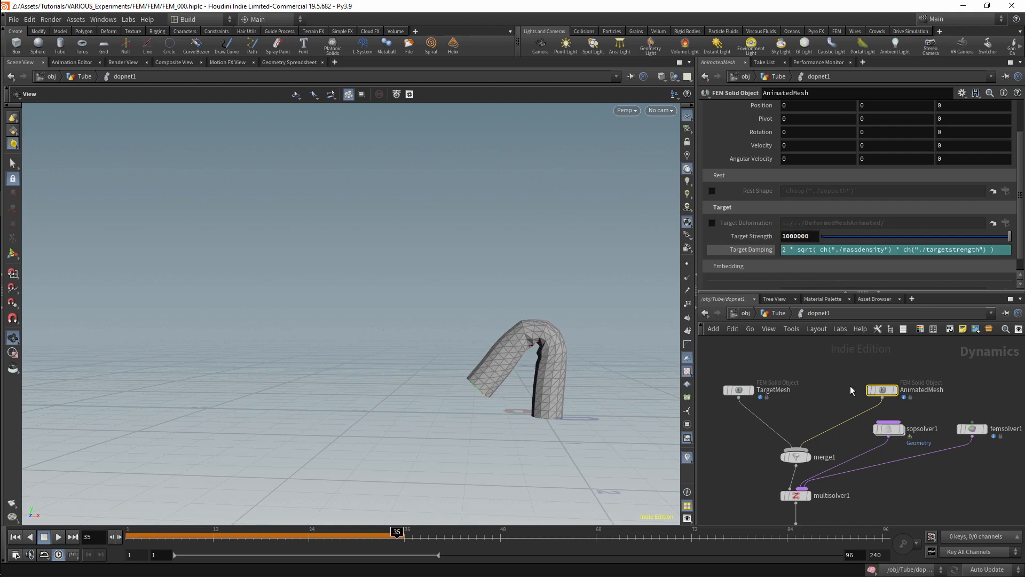
- Resimulate the tube from frame 1 and scrub the timeline to inspect how it bends around frame 26
click(819, 386)
click(876, 393)
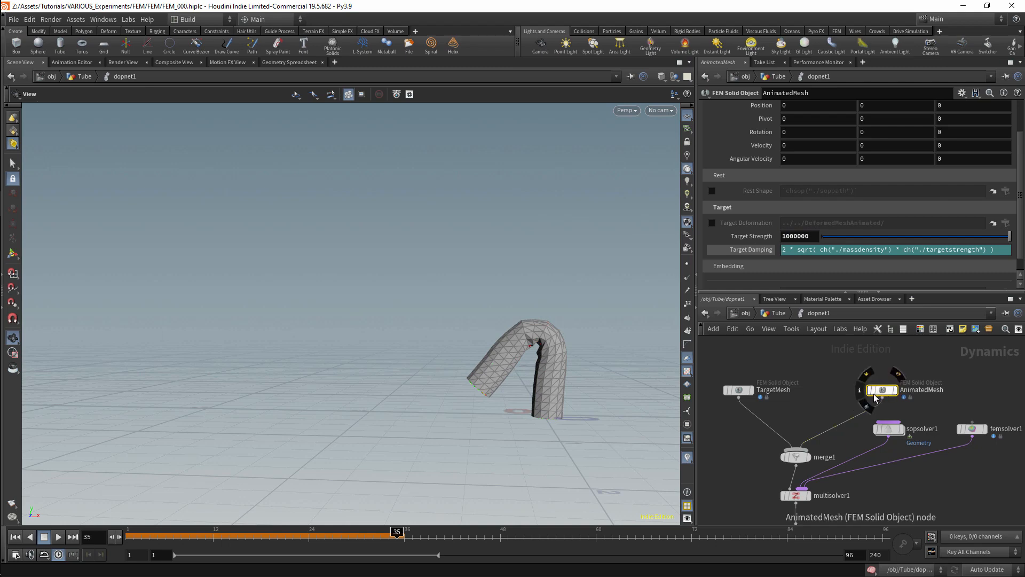
drag(359, 532, 128, 533)
click(364, 531)
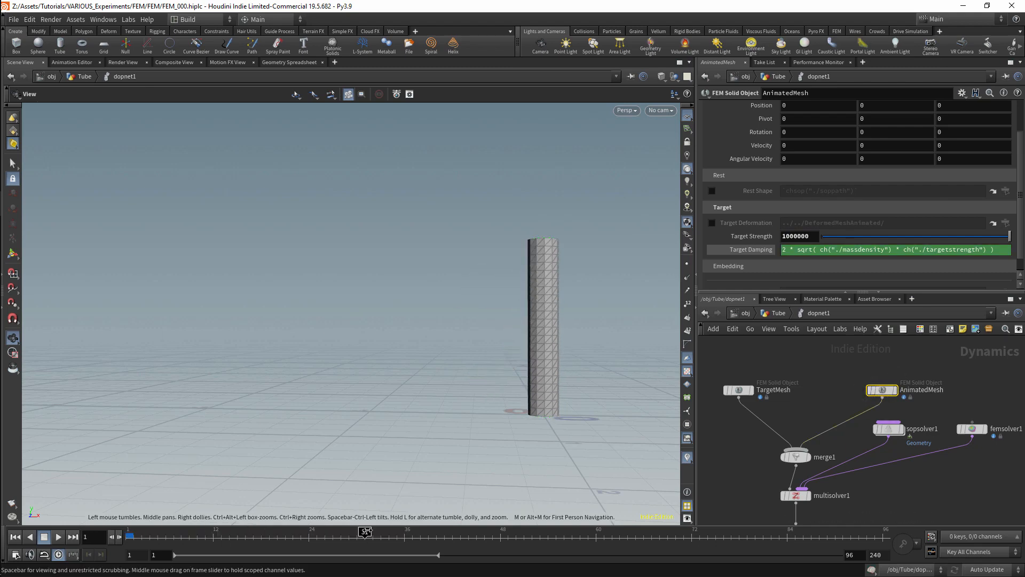
drag(364, 532, 322, 508)
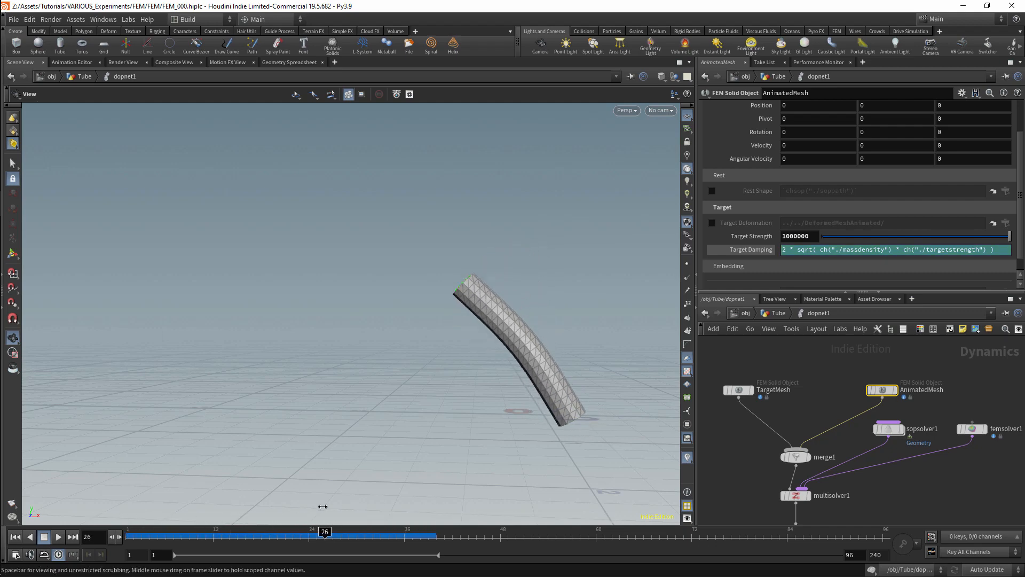
- In the Tube network, set attribwrangle2's Targetstrength to 0.299 and simulate up to frame 35
click(778, 313)
click(887, 413)
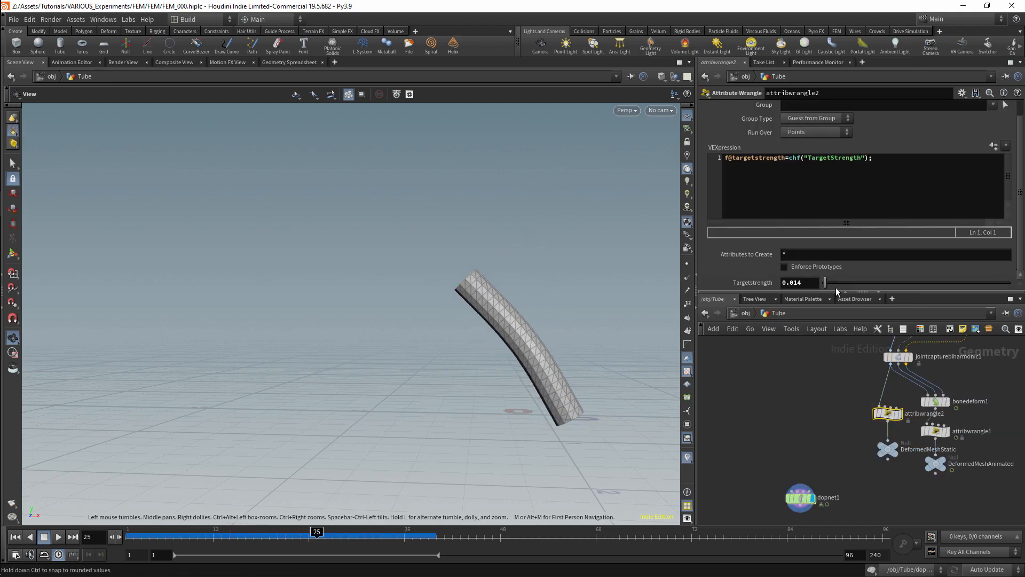
drag(840, 290, 878, 282)
drag(316, 532, 362, 533)
click(15, 537)
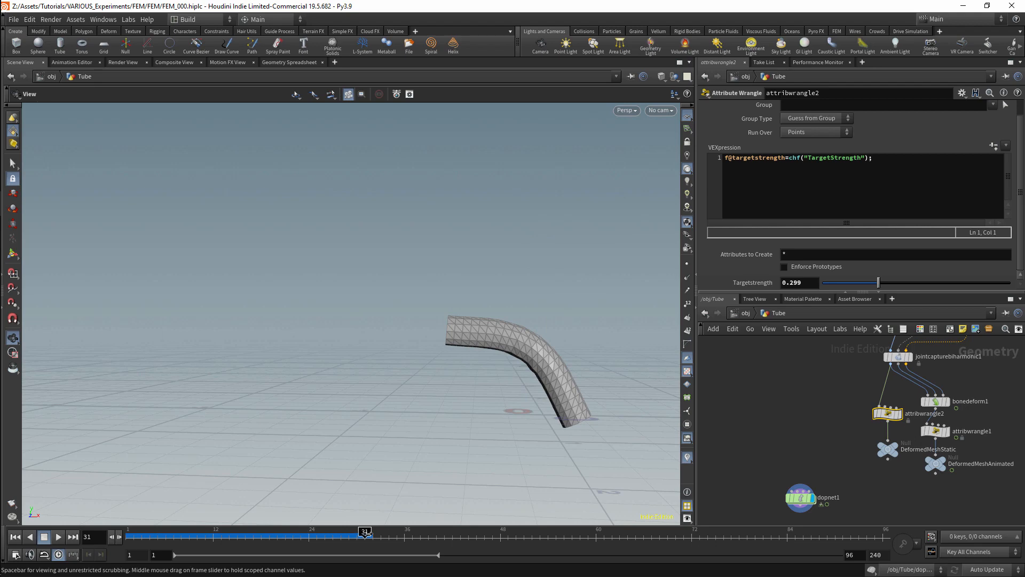
drag(366, 532, 397, 533)
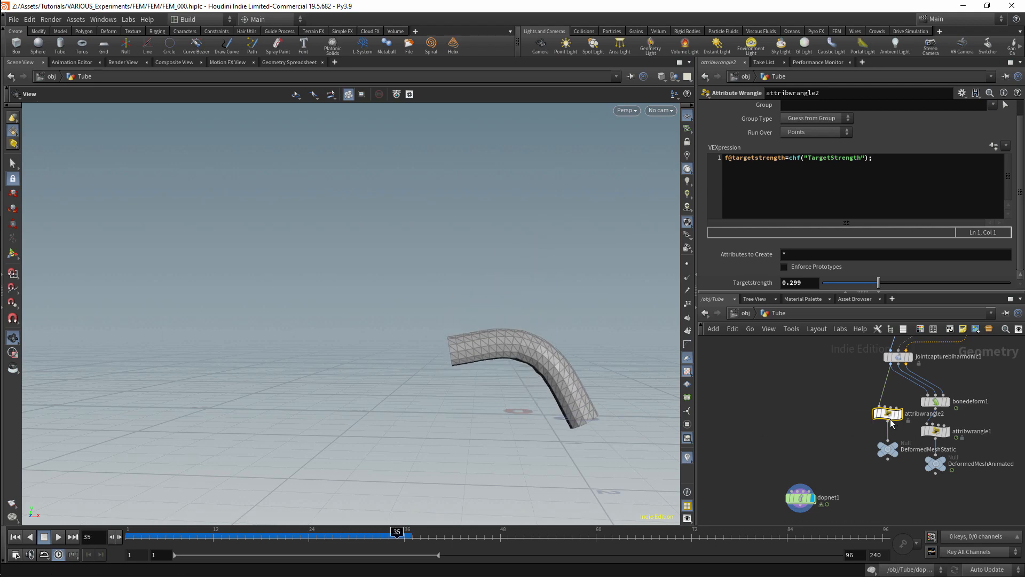
- Reapply 1e+06 as AnimatedMesh's Target Strength, then raise attribwrangle2's Targetstrength to 1 and scrub the resimulated tube
double_click(801, 497)
drag(932, 236, 1018, 242)
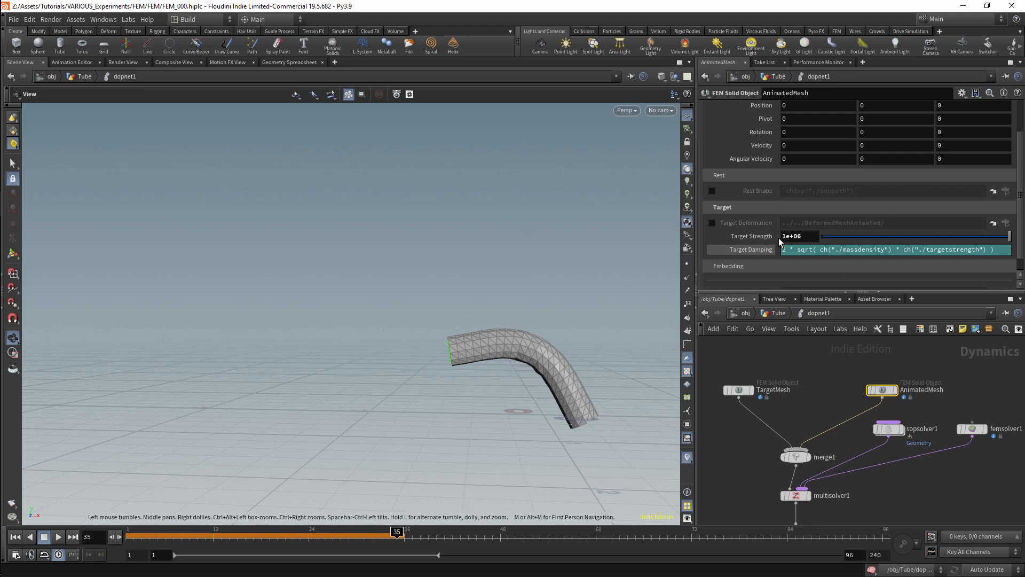
click(778, 313)
click(887, 413)
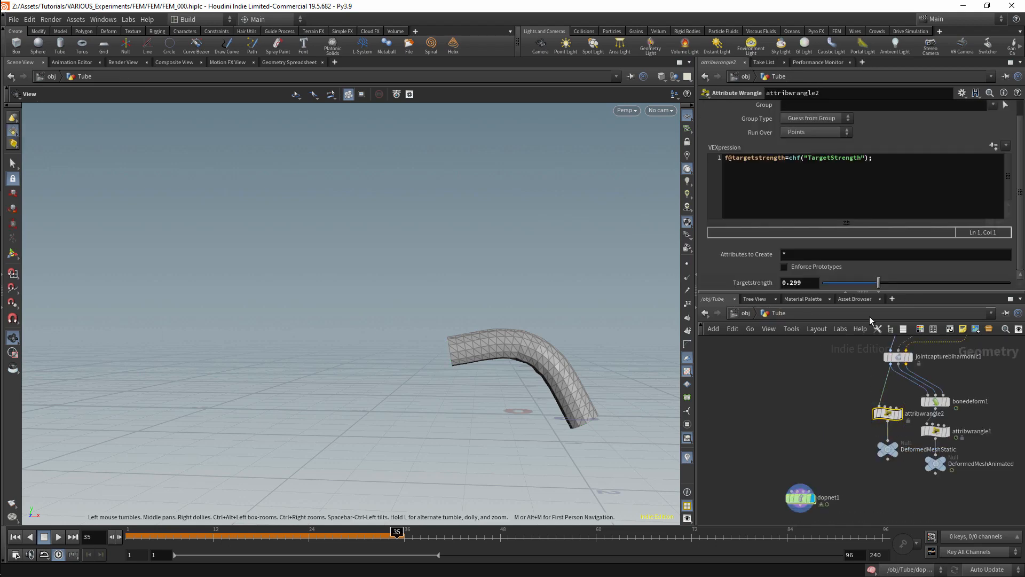
drag(315, 536, 206, 502)
- Set attribwrangle2's Targetstrength to 100, resimulate from frame 1 to about frame 36, and scrub through the result
click(793, 282)
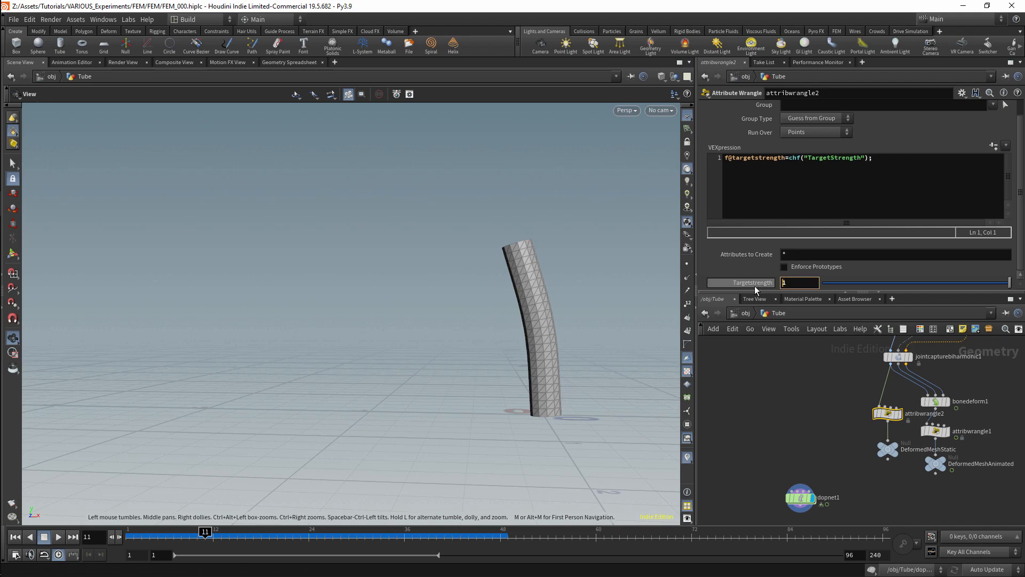
text(100)
key(Return)
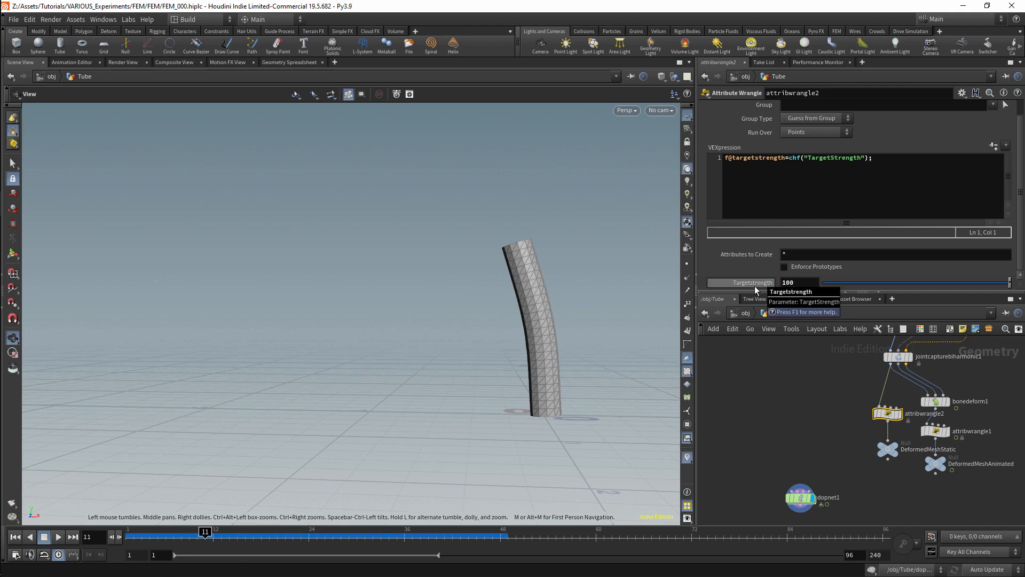
drag(289, 530, 106, 522)
click(405, 532)
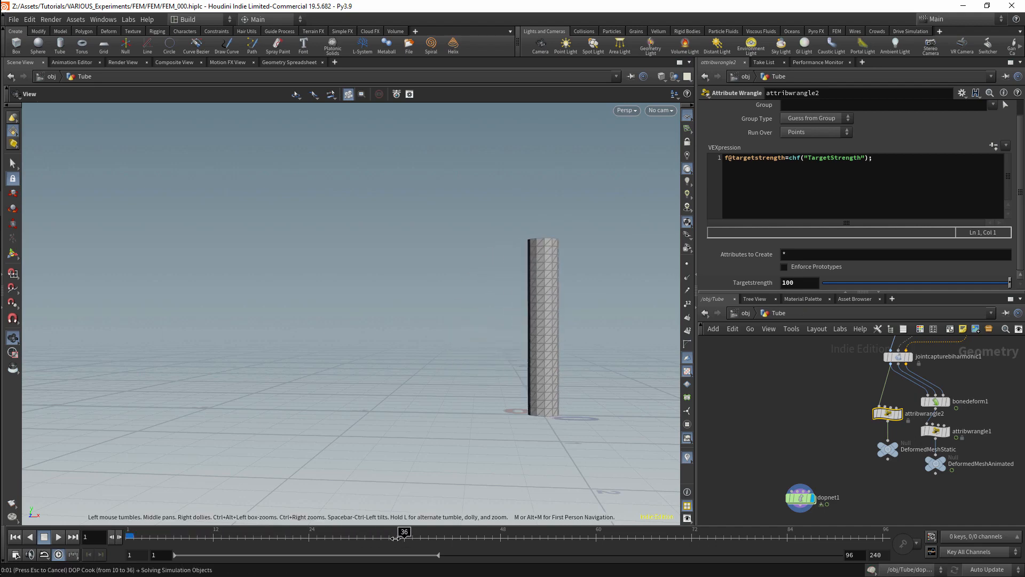
drag(395, 536, 349, 457)
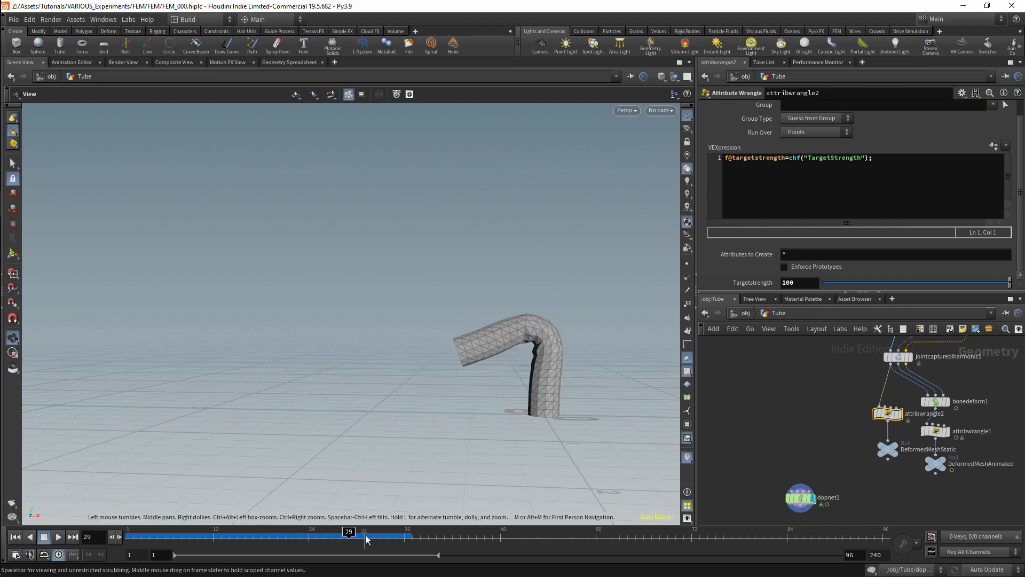
drag(348, 532, 156, 470)
- Enter dopnet1 and set AnimatedMesh's Target Strength to 1
double_click(800, 499)
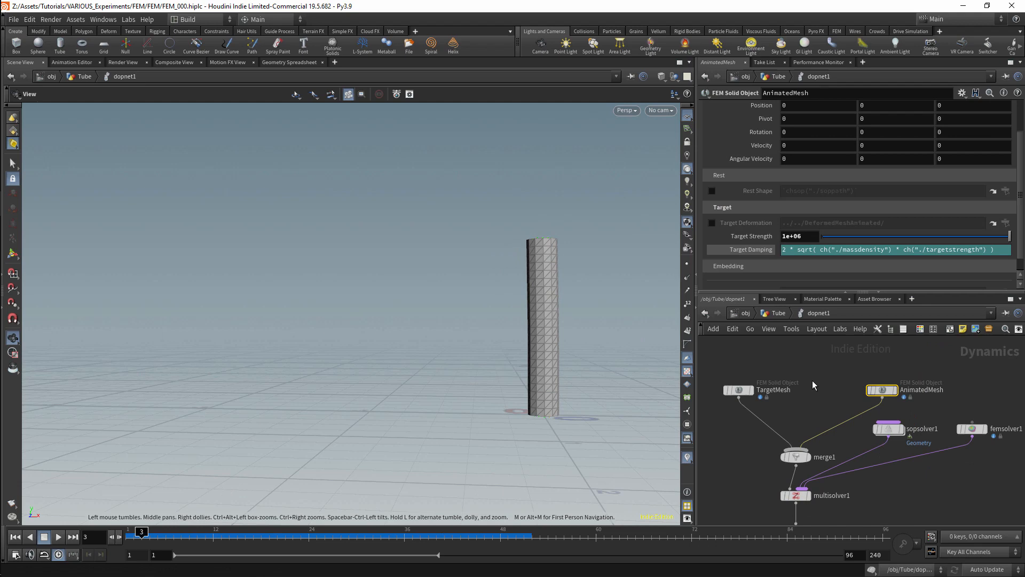
double_click(792, 237)
text(1)
key(Return)
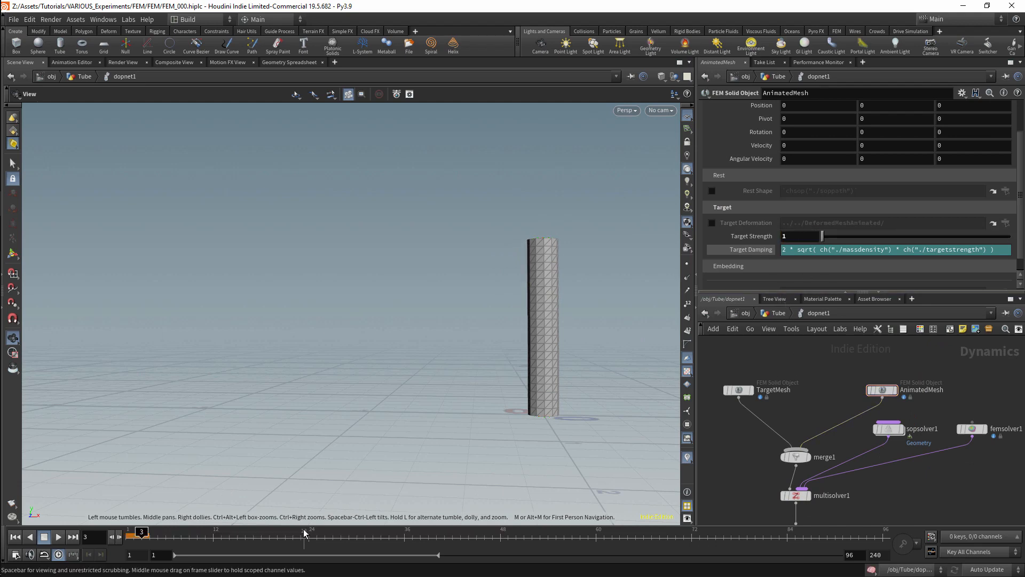
- Back in the Tube network, set attribwrangle2's Targetstrength to 1000000 and resimulate the tube up to frame 85
click(776, 315)
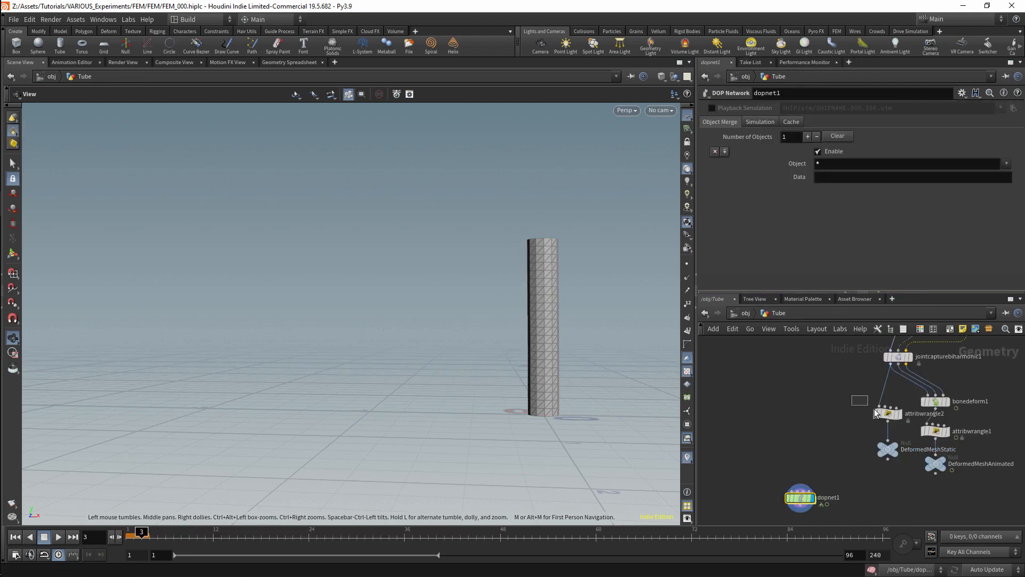
click(875, 412)
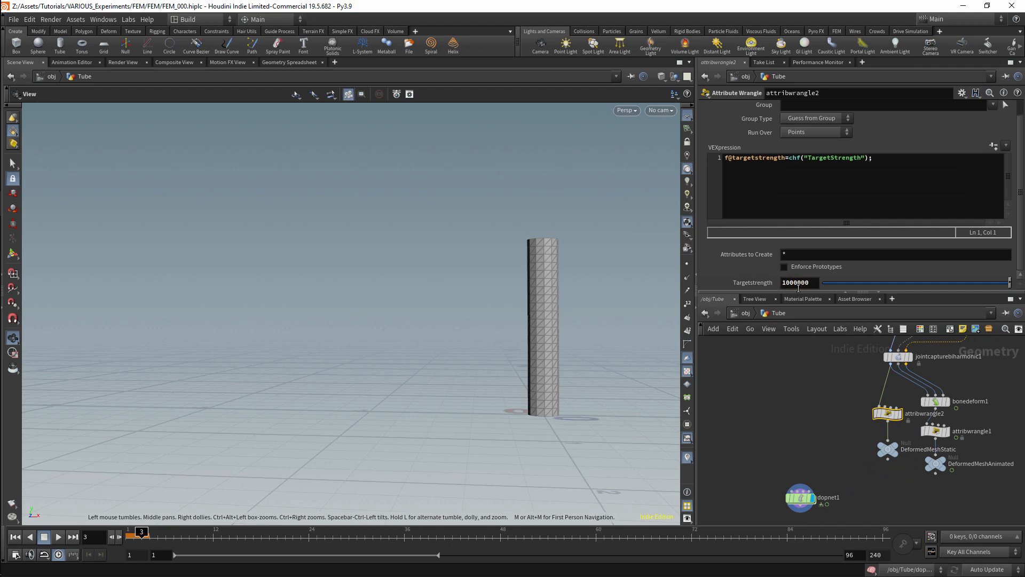
drag(306, 532, 111, 529)
click(309, 534)
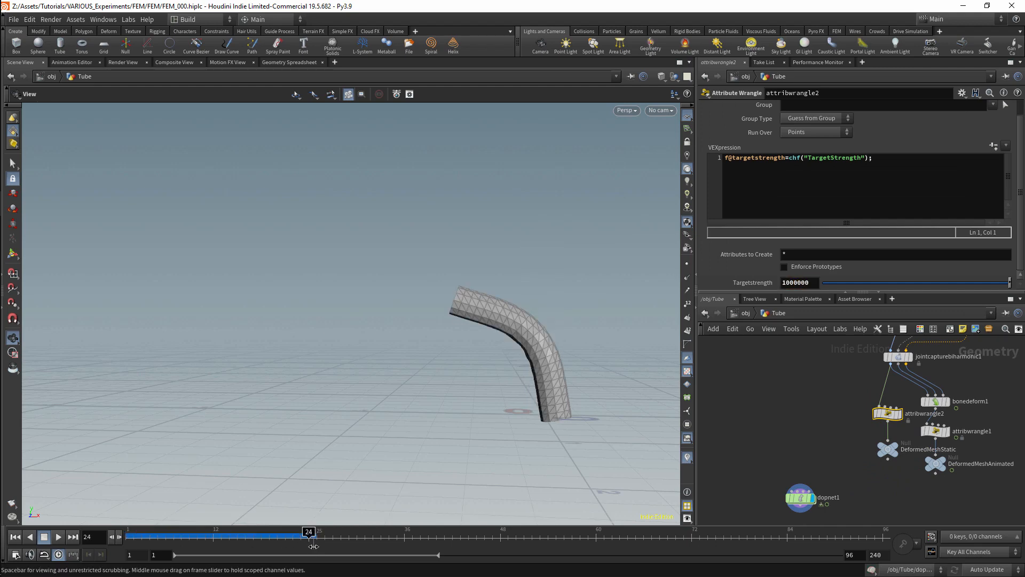
click(795, 534)
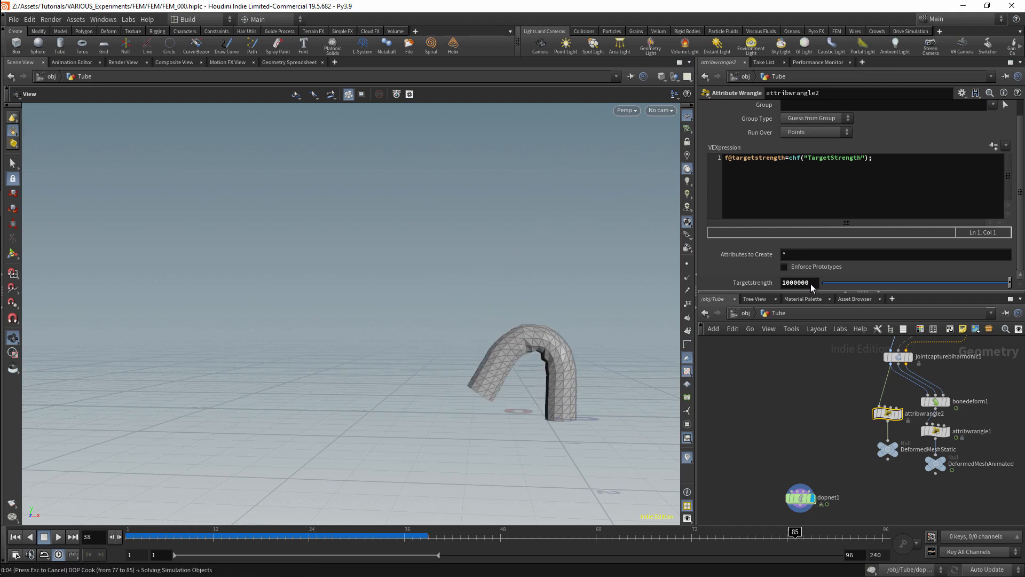
- Raise attribwrangle2's Targetstrength to 100000000 and resimulate from frame 1 to about frame 36
text(00)
key(Return)
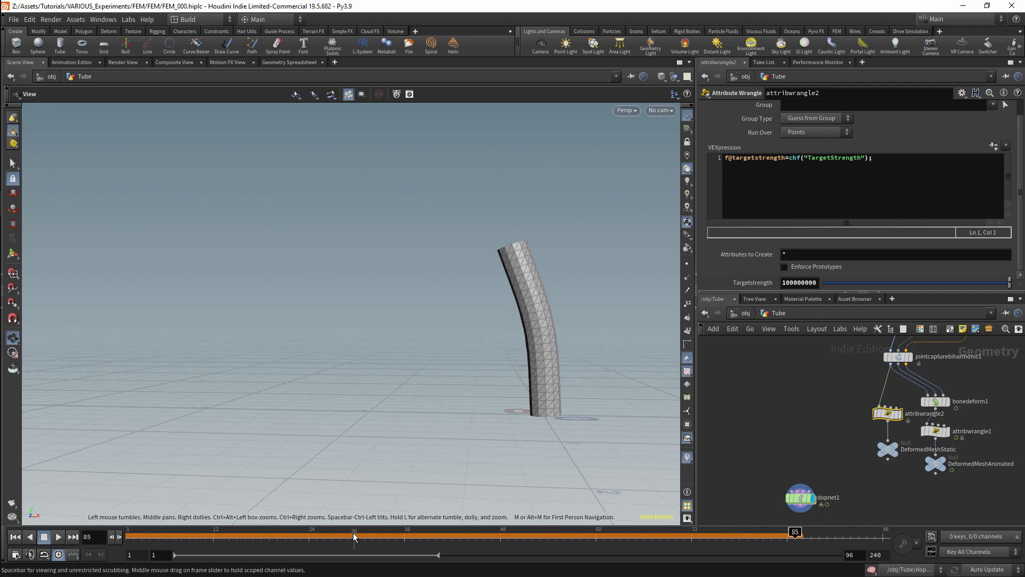
click(15, 537)
click(389, 532)
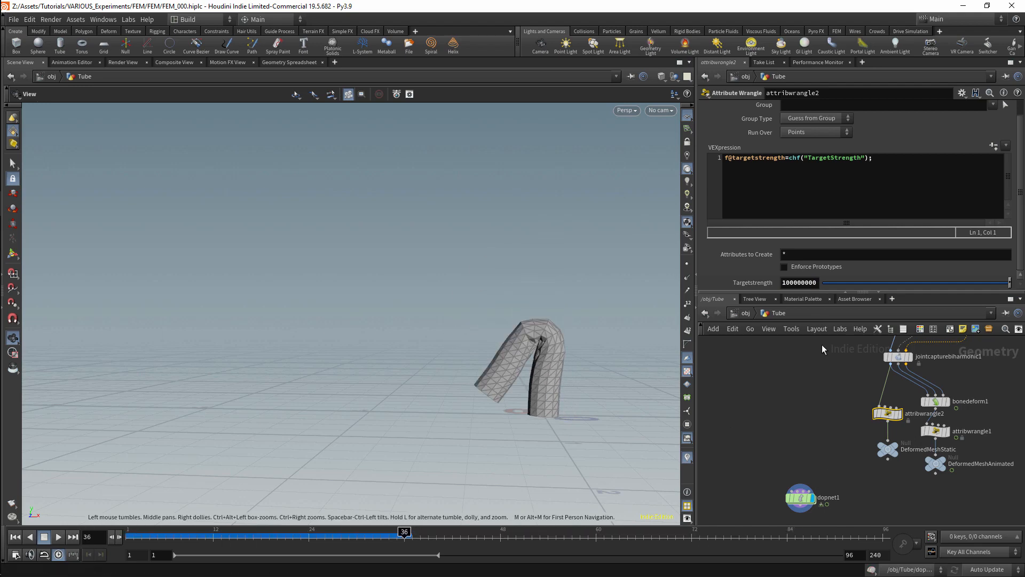
- Lower attribwrangle2's Targetstrength to 1000
double_click(799, 282)
text(1)
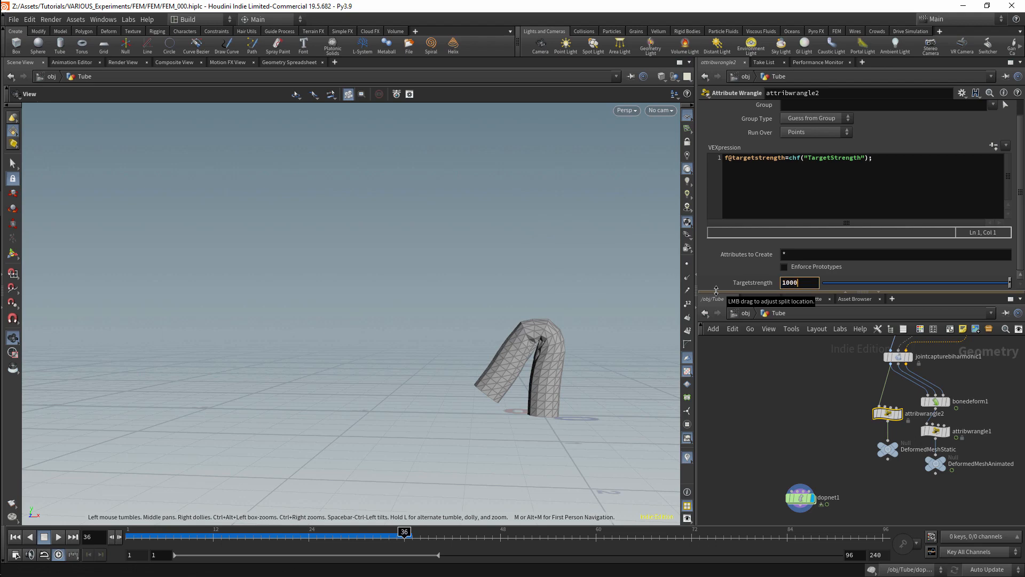
key(Return)
- Inside dopnet1, try AnimatedMesh's Target Strength at 1e+06 and set it to 0
double_click(800, 498)
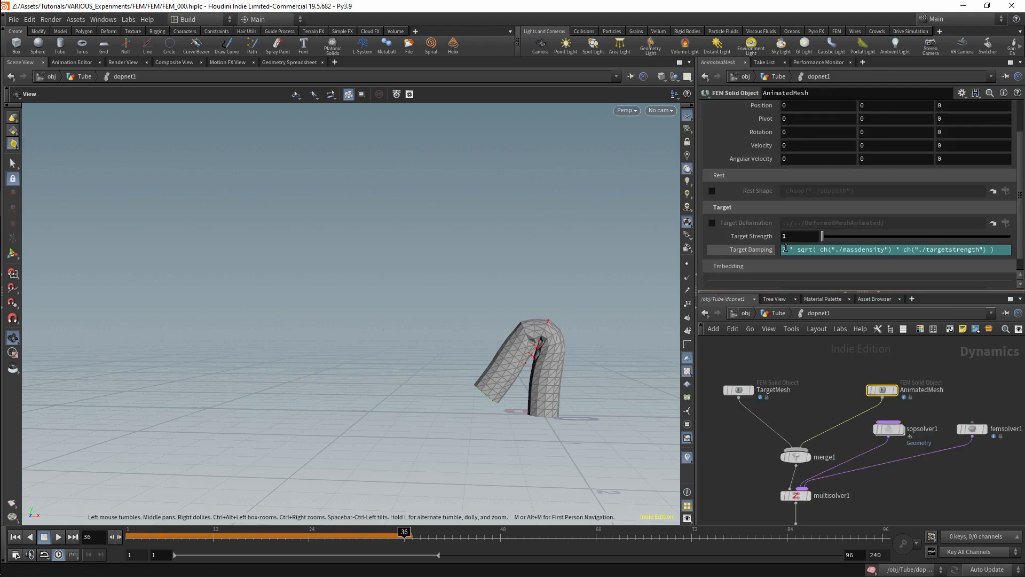
drag(821, 236, 1009, 236)
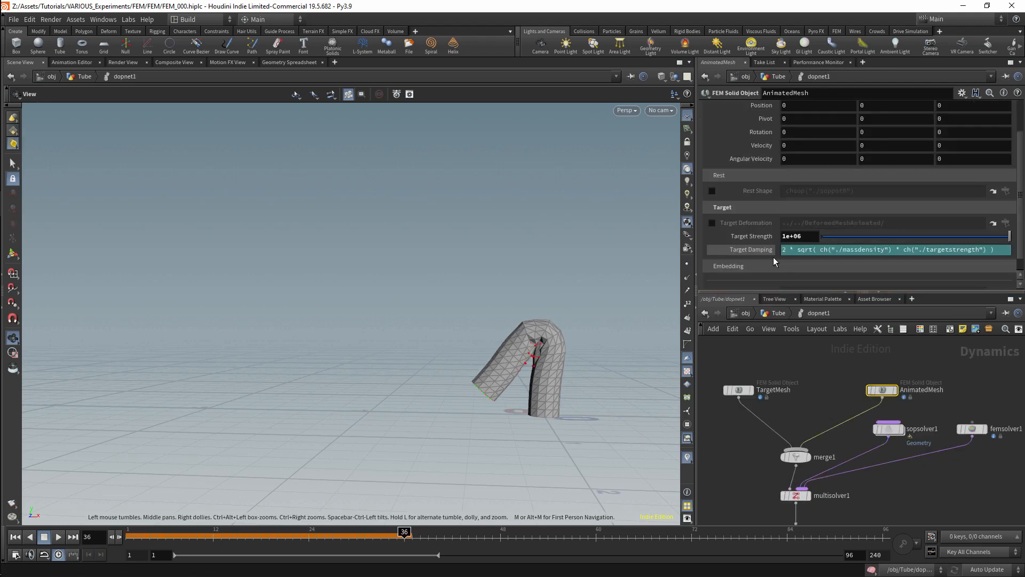
click(760, 251)
click(761, 251)
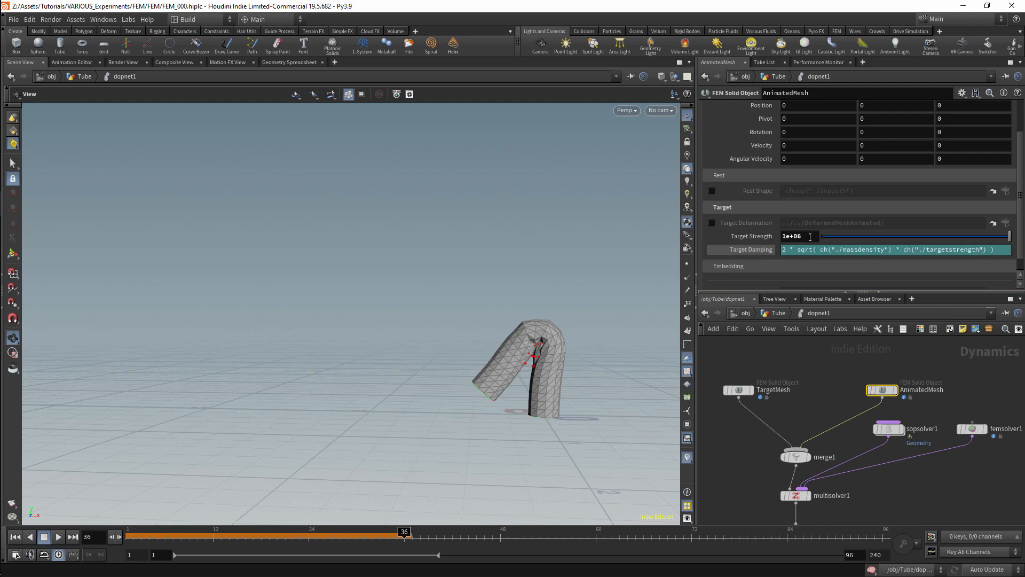
drag(809, 237, 738, 230)
text(0)
key(Return)
- Return to the Tube network, move back to frame 5 and set attribwrangle2's Targetstrength to 0
click(778, 314)
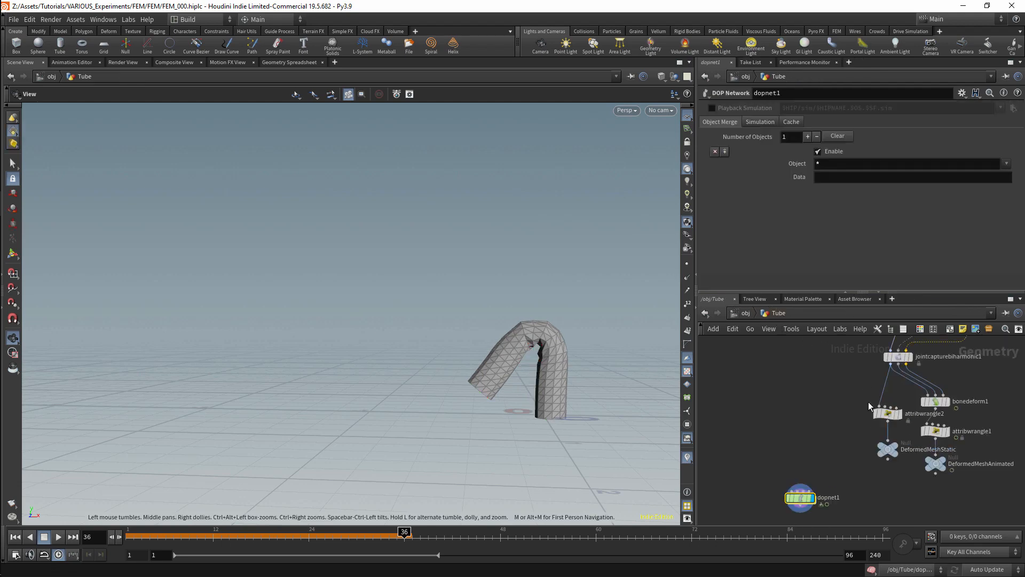
click(886, 412)
key(ctrl+Up)
drag(325, 537, 157, 530)
drag(848, 283, 800, 283)
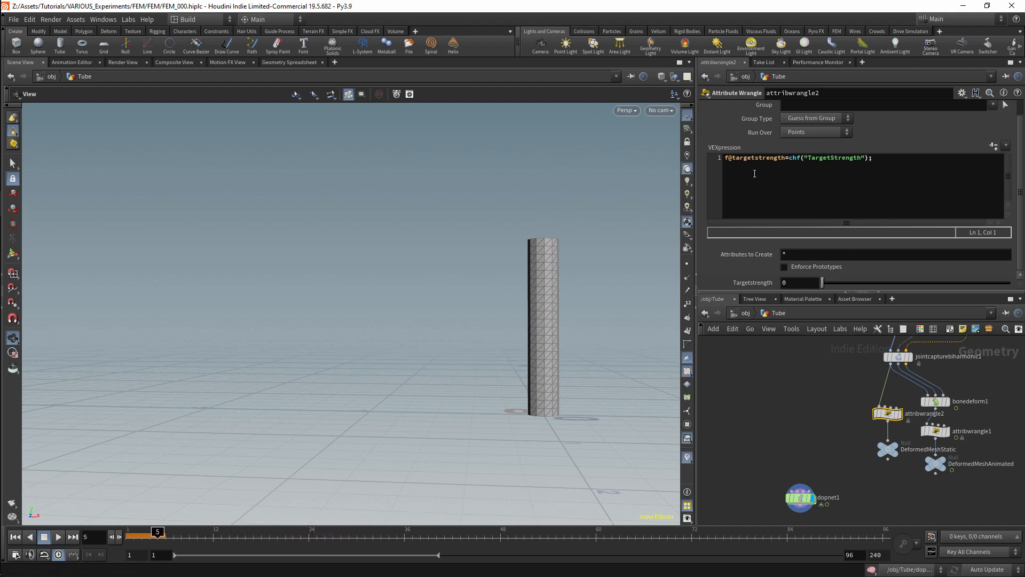
- Look up the pintoanimation attribute under Target Attributes in the FEM Solver help and minimize the help window
key(alt+Tab)
double_click(189, 405)
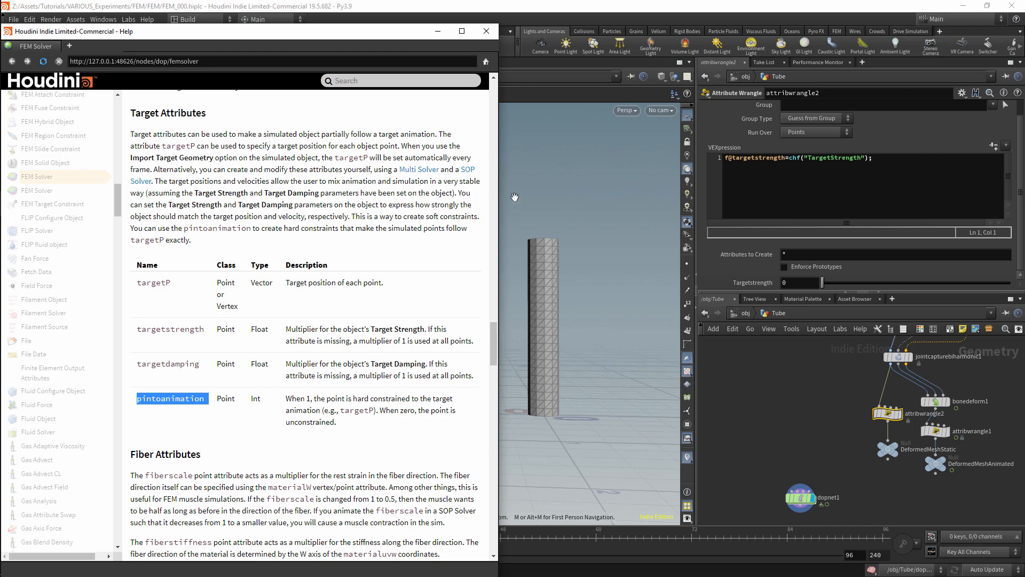
click(438, 33)
- Add the line i@pintoanimation=chi("PinToAnimation"); to attribwrangle2's VEXpression and create its channel parameter
click(732, 175)
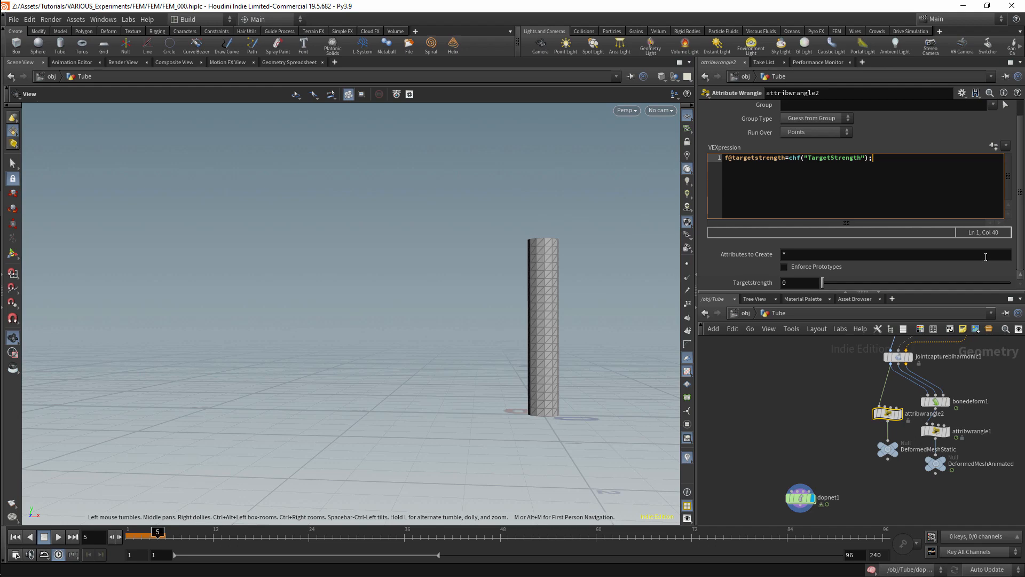
key(Return)
key(Return)
text(pintoanimation  )
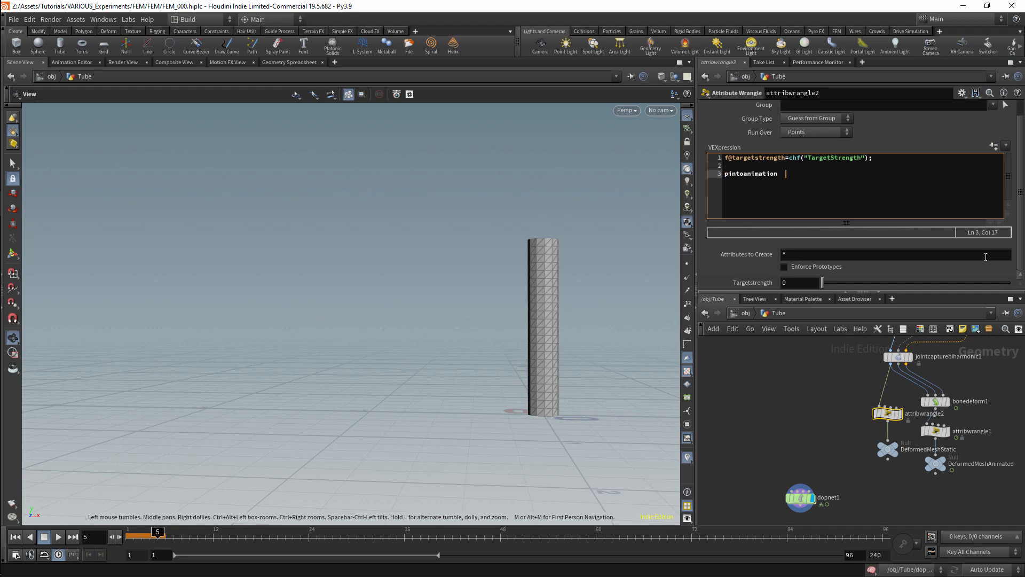
text(i@)
text(=chi())
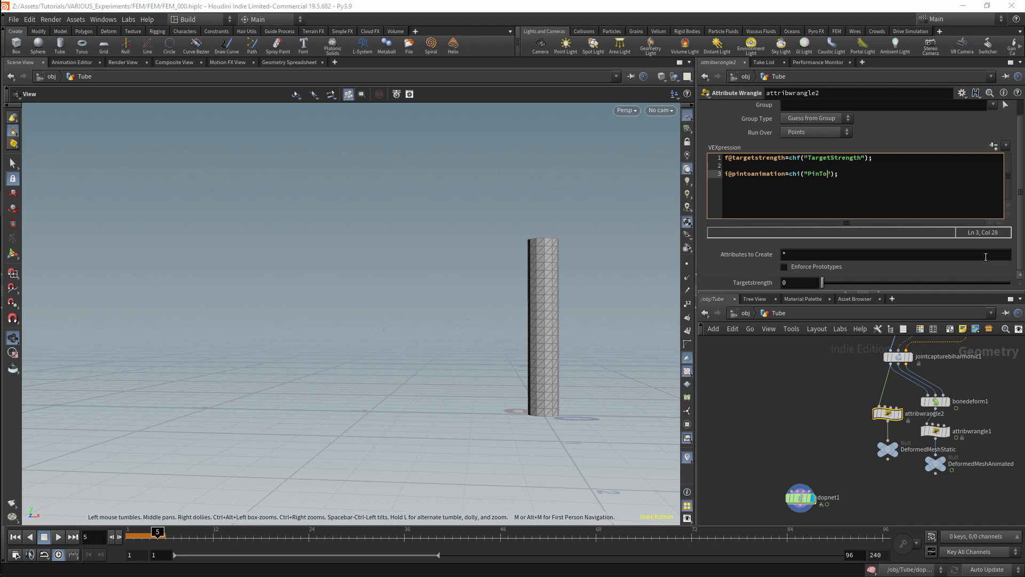
click(892, 135)
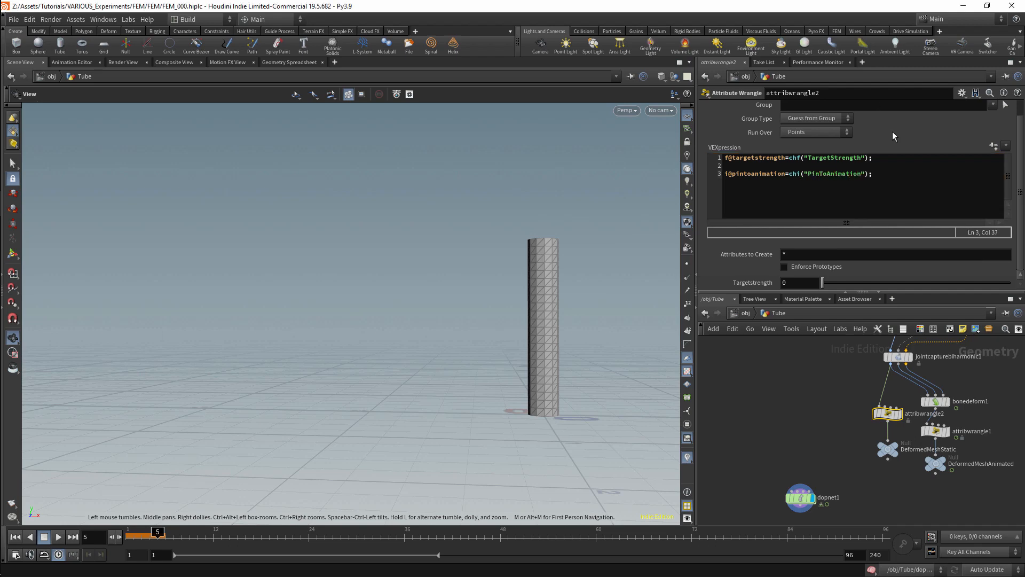
click(992, 146)
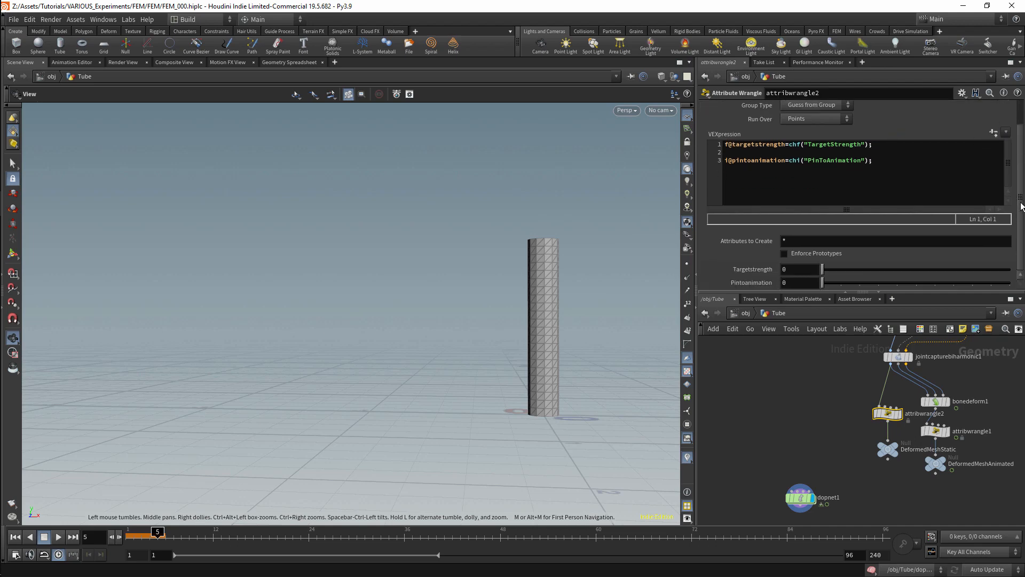
- Set attribwrangle2's Pintoanimation to 1, simulate to frame 24 and scrub through the result
click(840, 283)
drag(134, 536, 309, 537)
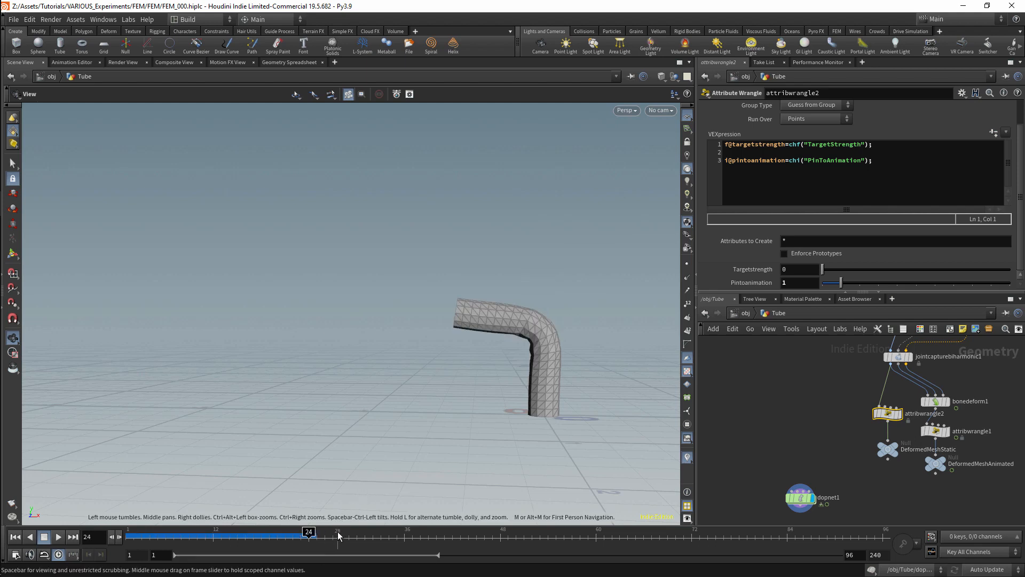
drag(309, 534, 320, 483)
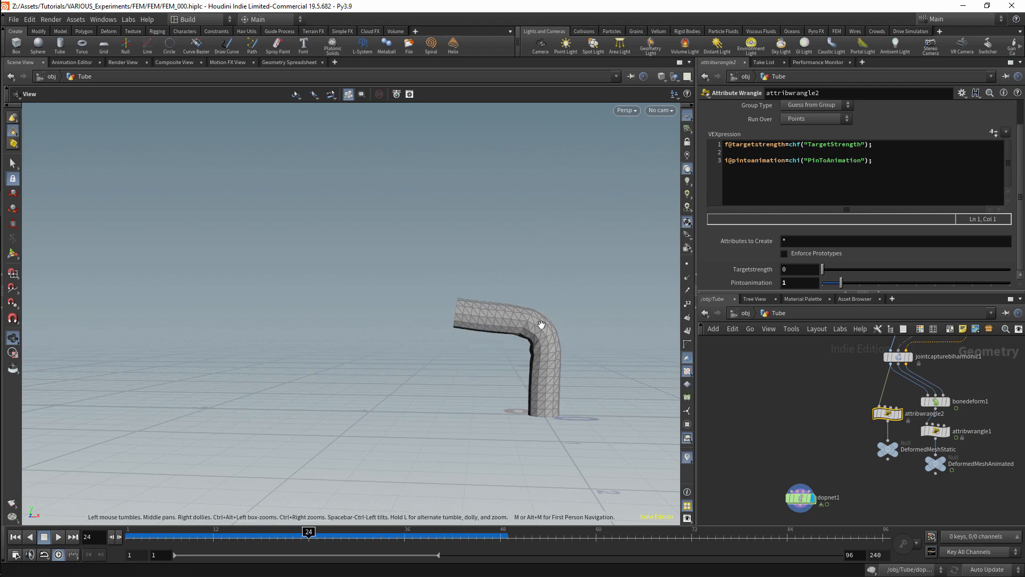
- Set Pintoanimation to 0 and resimulate the tube up to about frame 32
drag(840, 282, 822, 282)
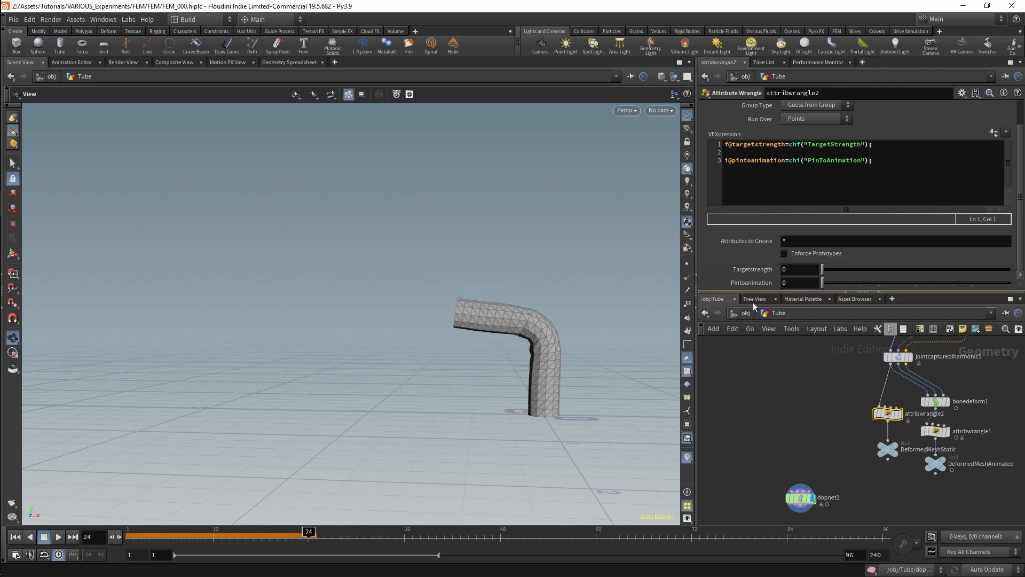
click(151, 532)
drag(151, 532, 308, 532)
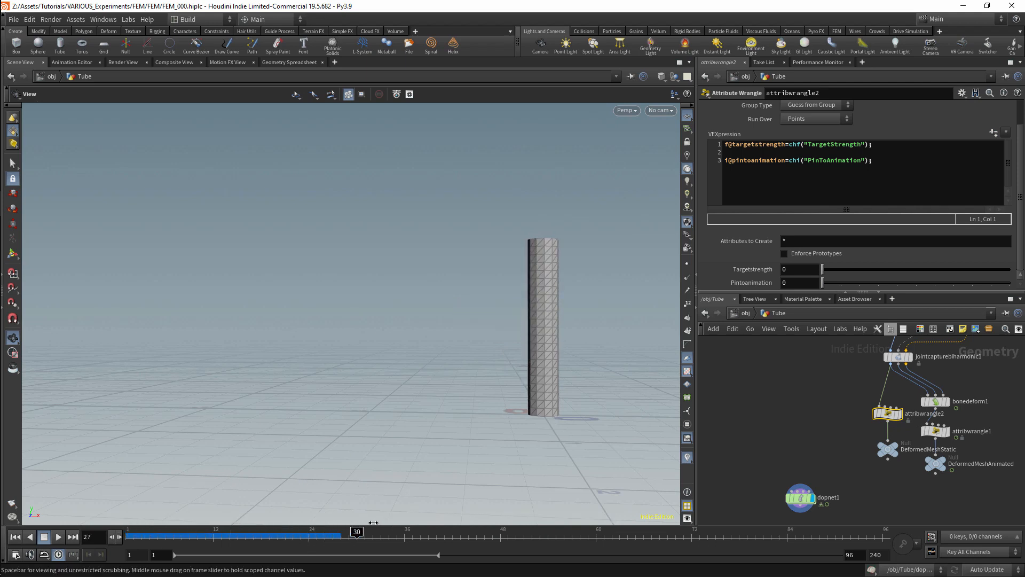
- Test Pintoanimation at 1 by resimulating from frame 1 to frame 49, and reset it to 0 at frame 10
drag(831, 285, 840, 284)
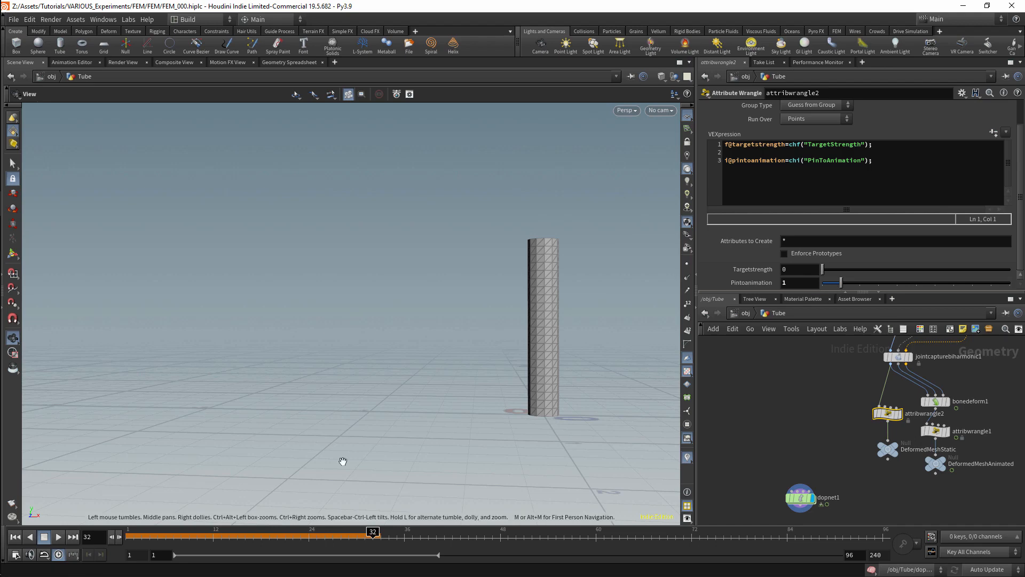
click(130, 532)
drag(130, 529, 127, 530)
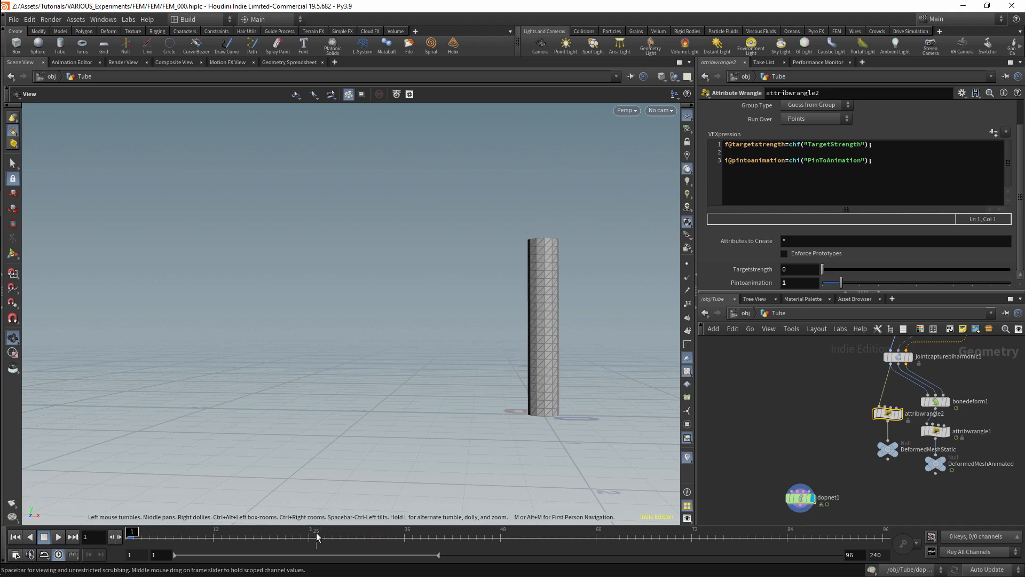
click(325, 536)
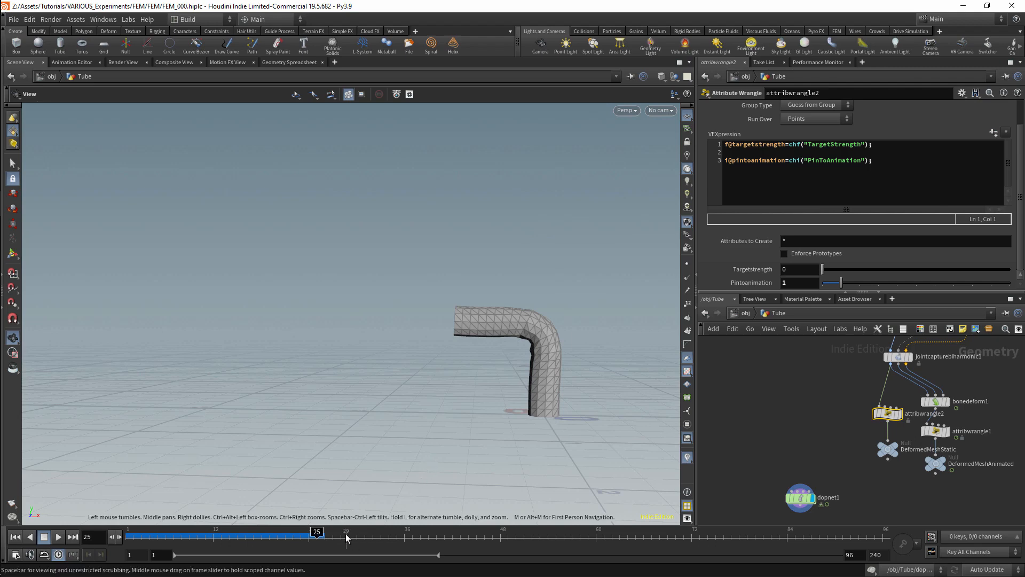
drag(350, 531, 509, 528)
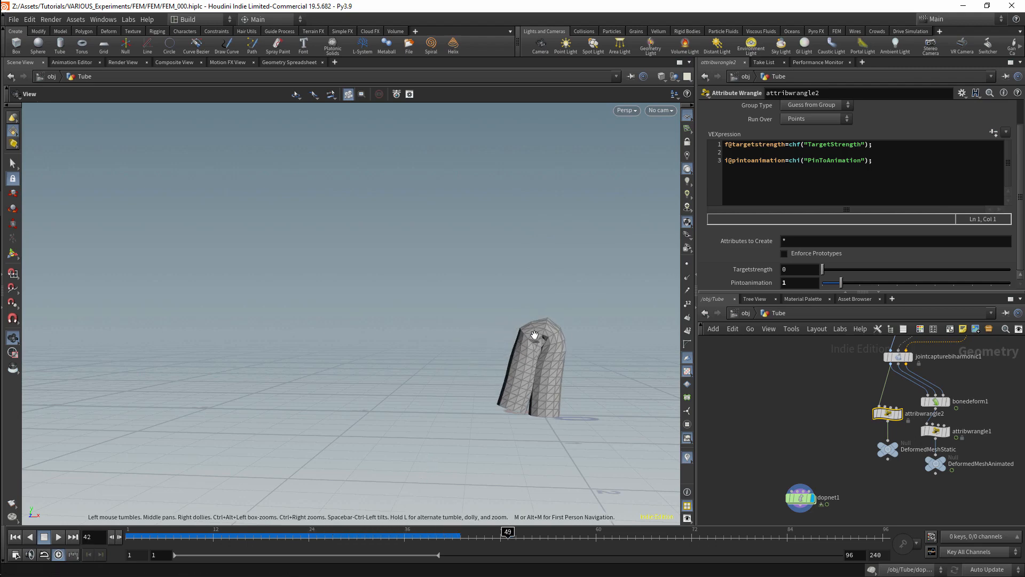
drag(351, 536, 197, 511)
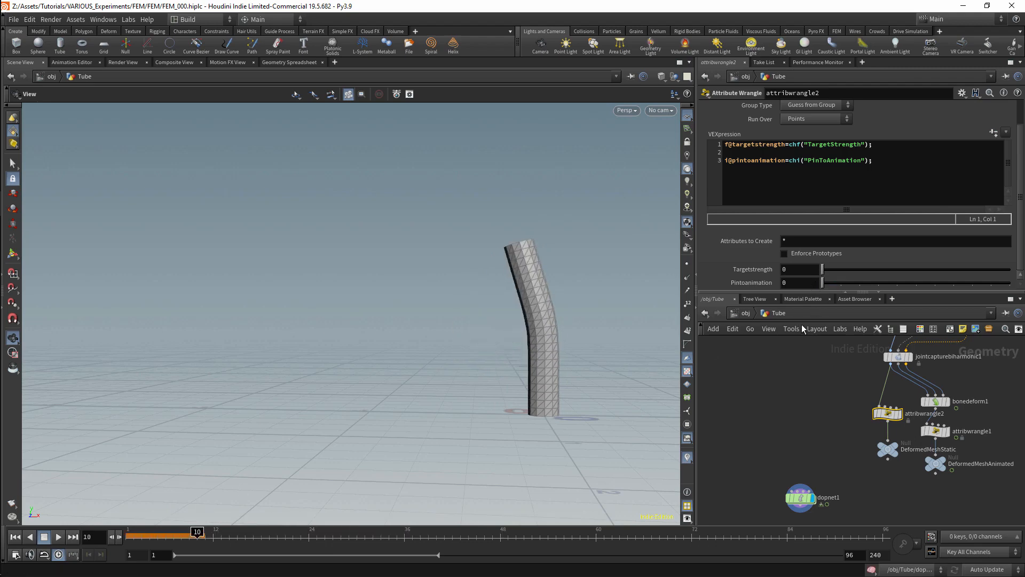
- Inside dopnet1, add an FEM Target Constraint node and wire it between multisolver1 and femregionconstraint1
double_click(800, 497)
middle_drag(815, 484, 828, 427)
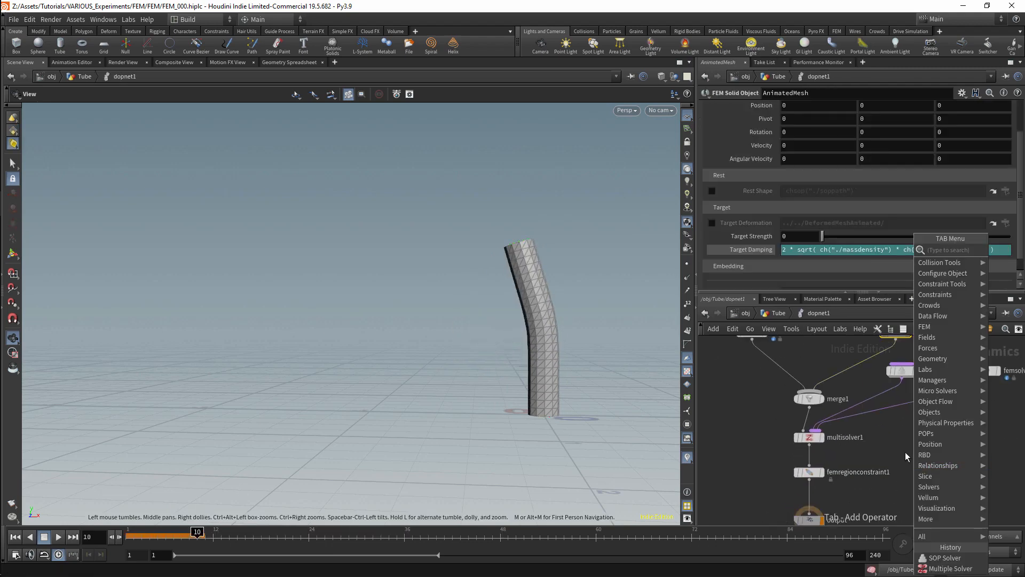
key(Tab)
text(fem)
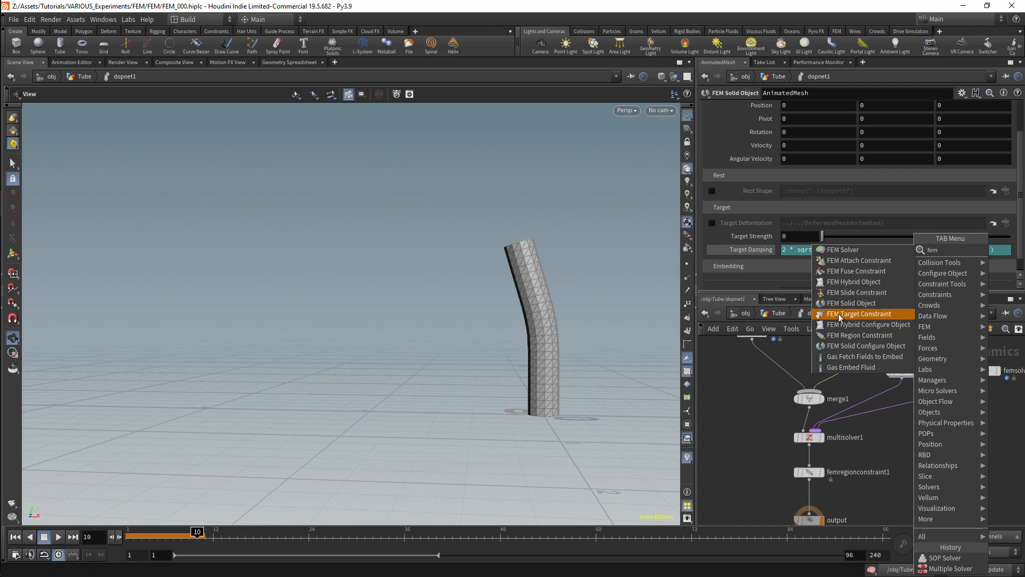
click(858, 314)
click(916, 453)
drag(812, 445, 917, 447)
drag(916, 461, 809, 465)
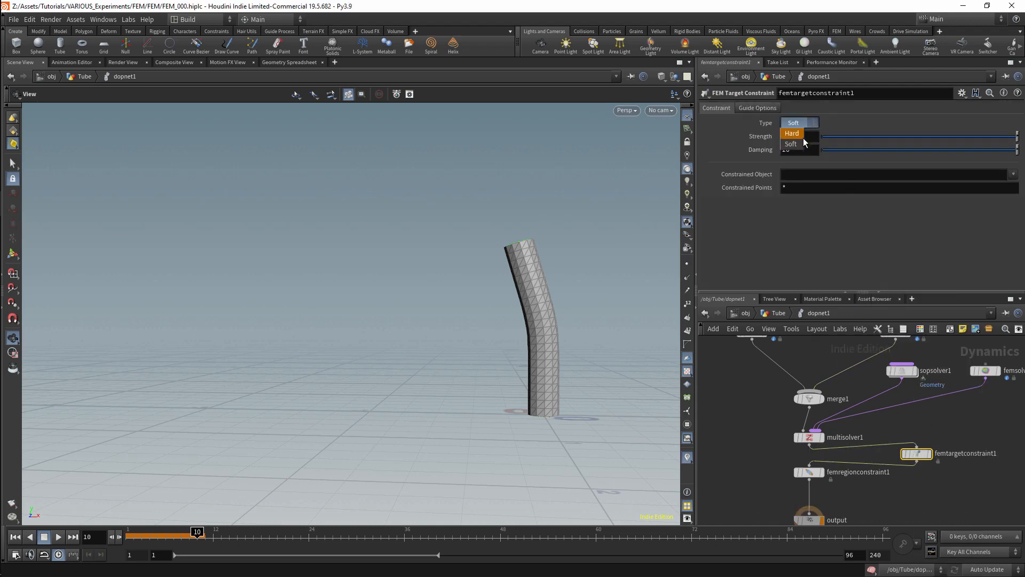
- Set femtargetconstraint1's Type to Hard and its Constrained Object to TargetMesh, and simulate from frame 1 to frame 24
click(803, 135)
click(1012, 175)
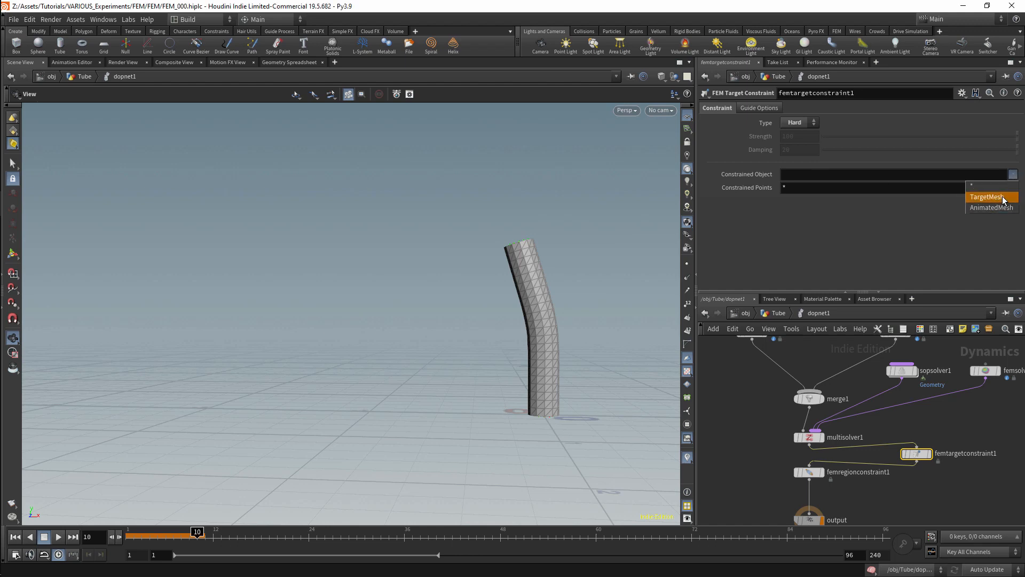
click(1003, 200)
click(122, 535)
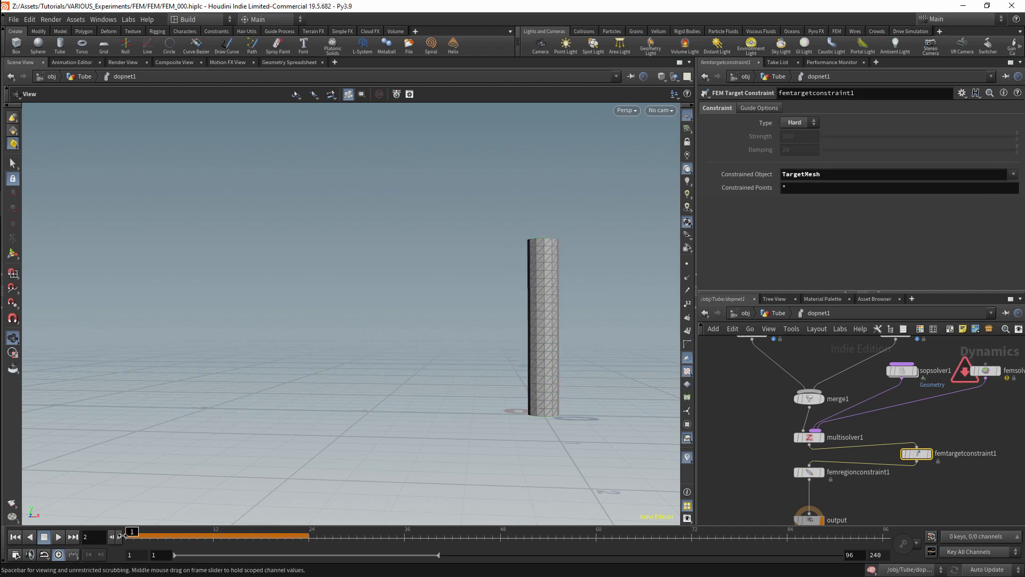
click(309, 535)
- Change the Constrained Object to AnimatedMesh, resimulate from frame 1 to frame 24 and scrub through the tube's motion
click(1012, 175)
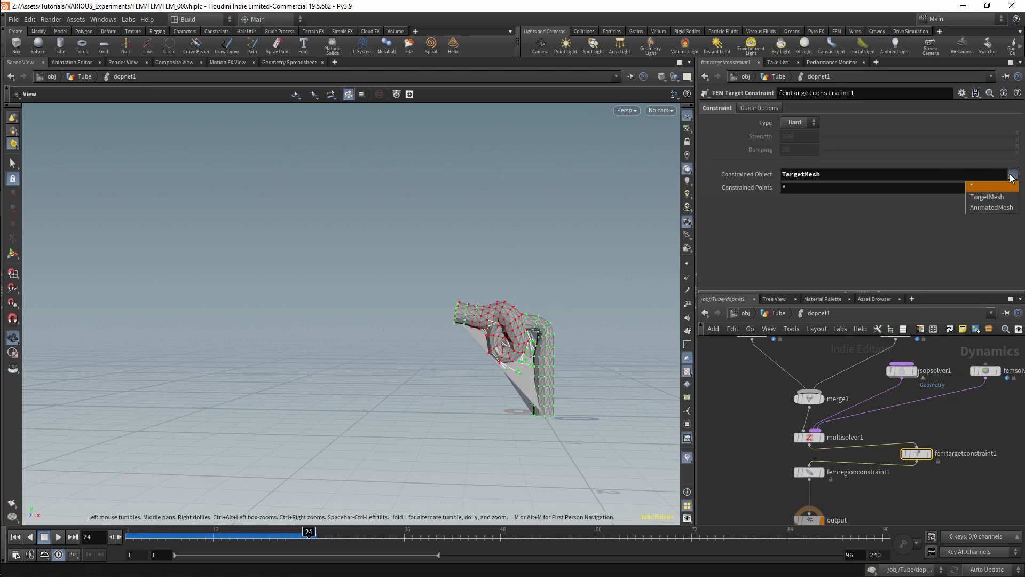
click(992, 208)
click(127, 535)
click(309, 537)
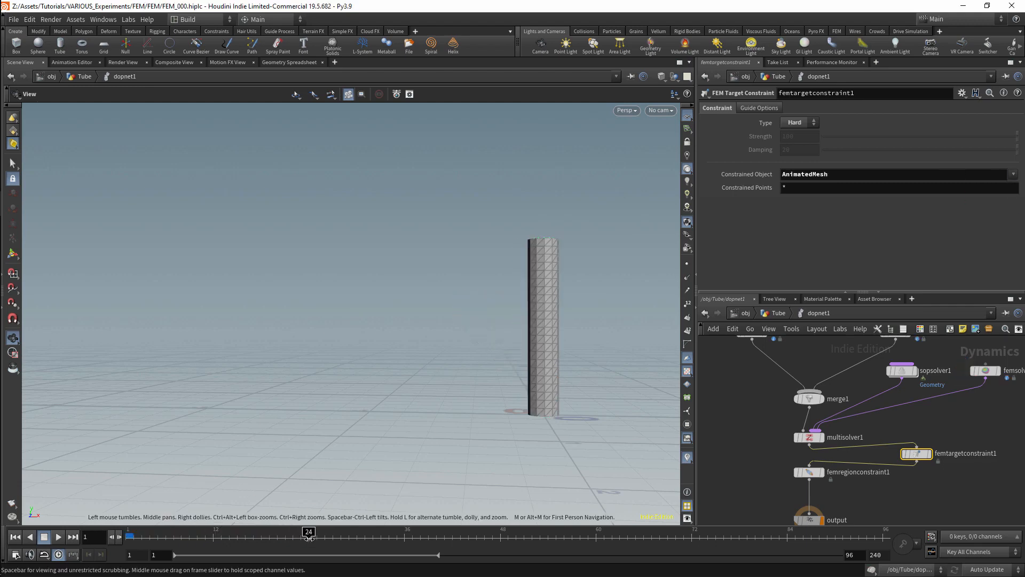
mouse_move(308, 537)
mouse_down()
mouse_move(478, 533)
mouse_move(149, 531)
mouse_move(323, 534)
mouse_up()
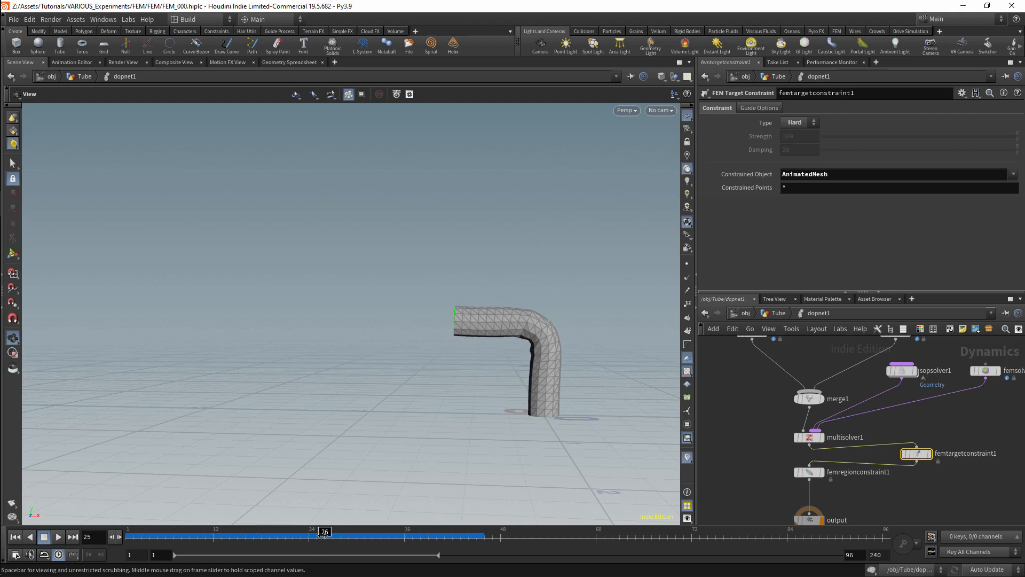
- Review AnimatedMesh's target settings and, up in the Tube network, the attribwrangle1 and attribwrangle2 code and parameters, ending with dopnet1 selected
scroll(934, 395, down, 4)
click(907, 368)
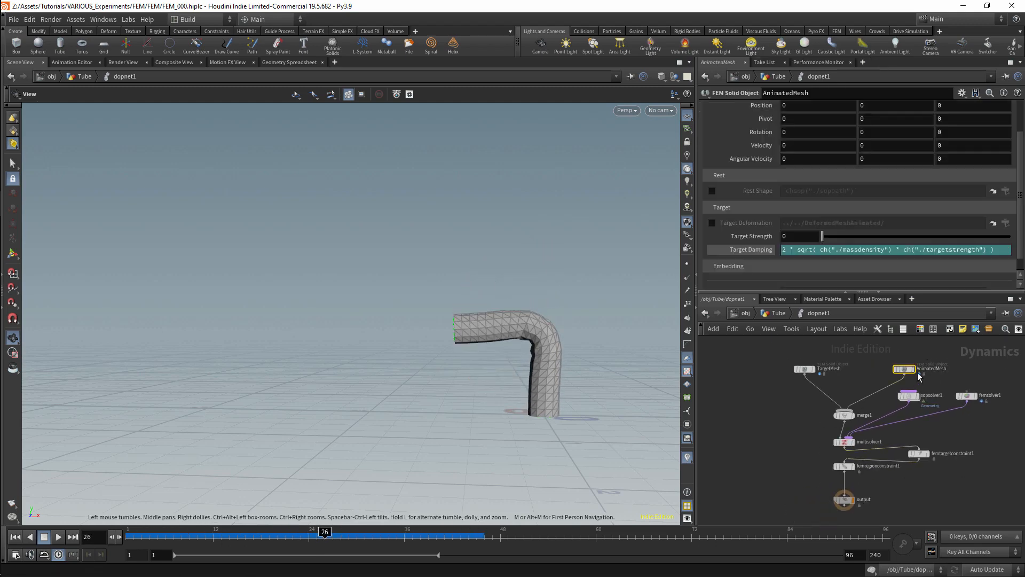
click(782, 315)
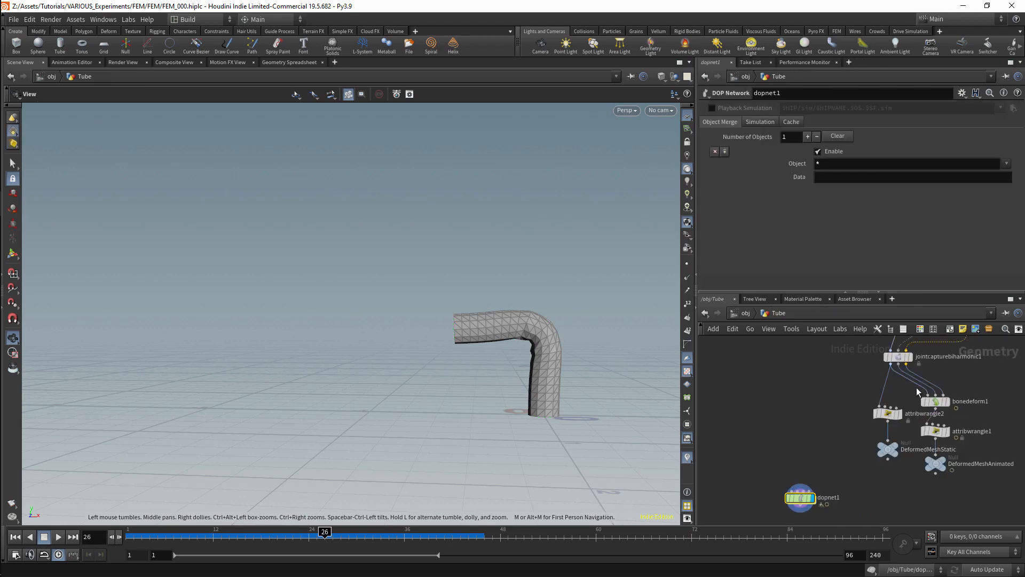
click(885, 415)
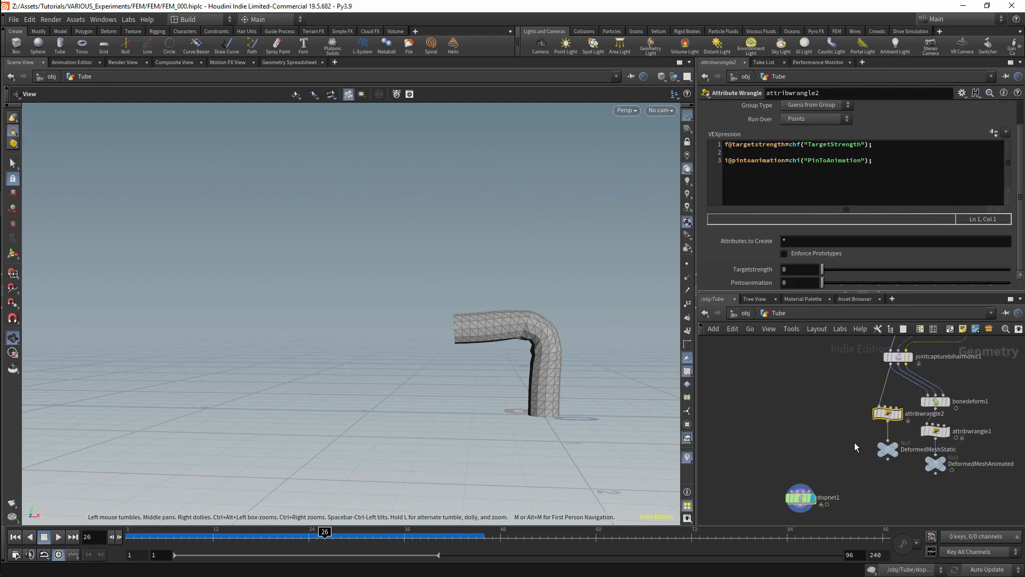
click(936, 431)
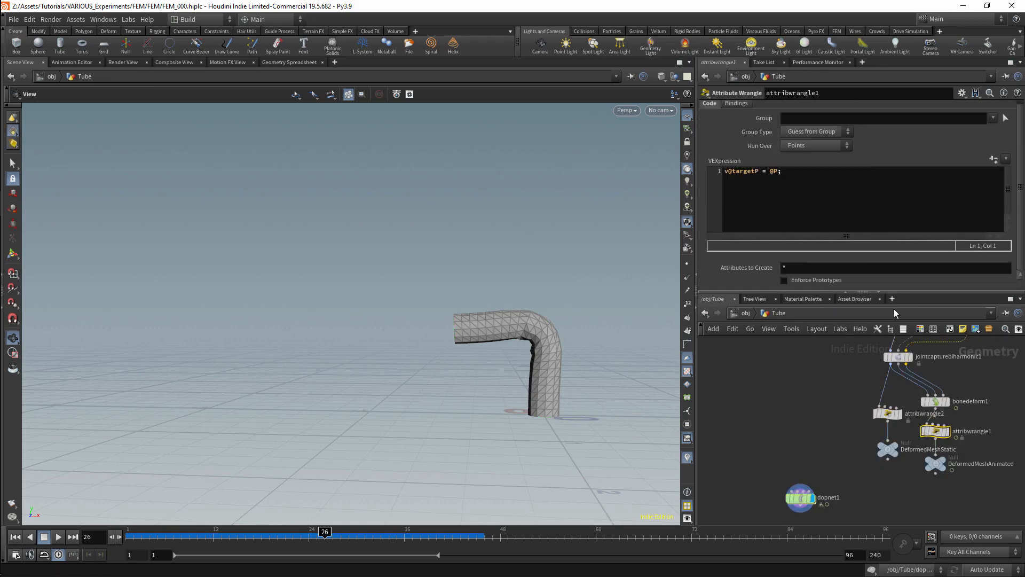
click(886, 412)
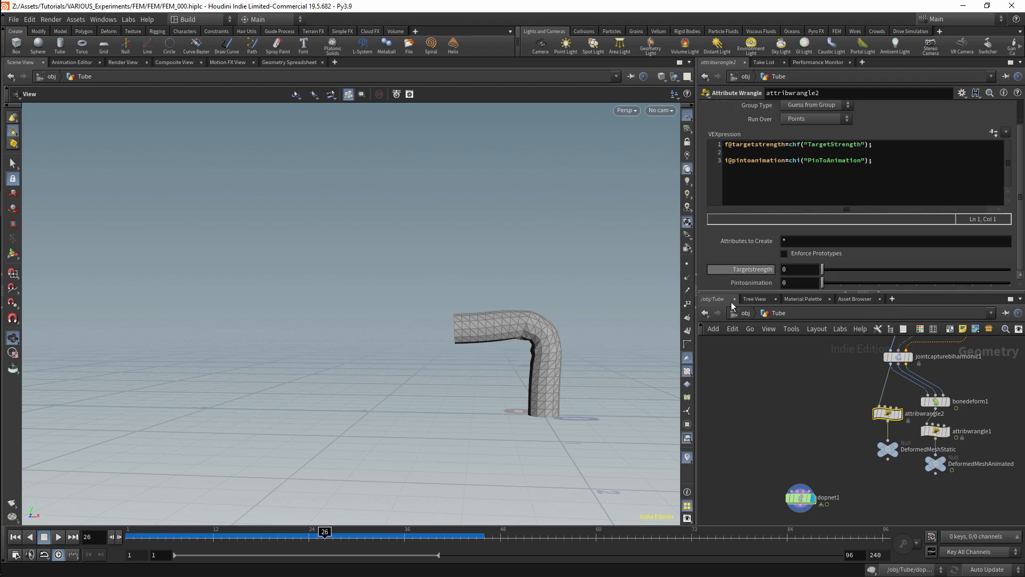
click(791, 500)
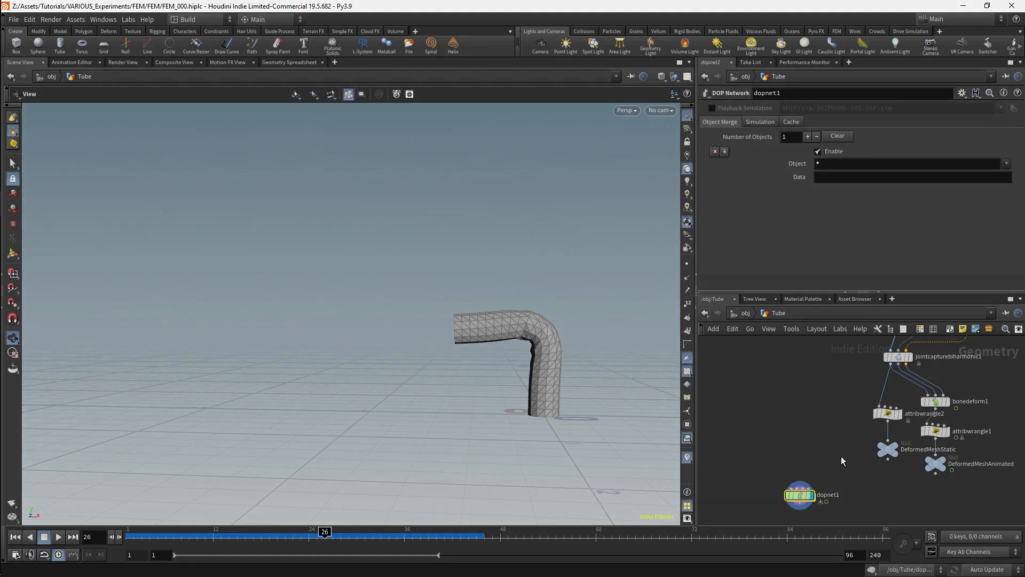